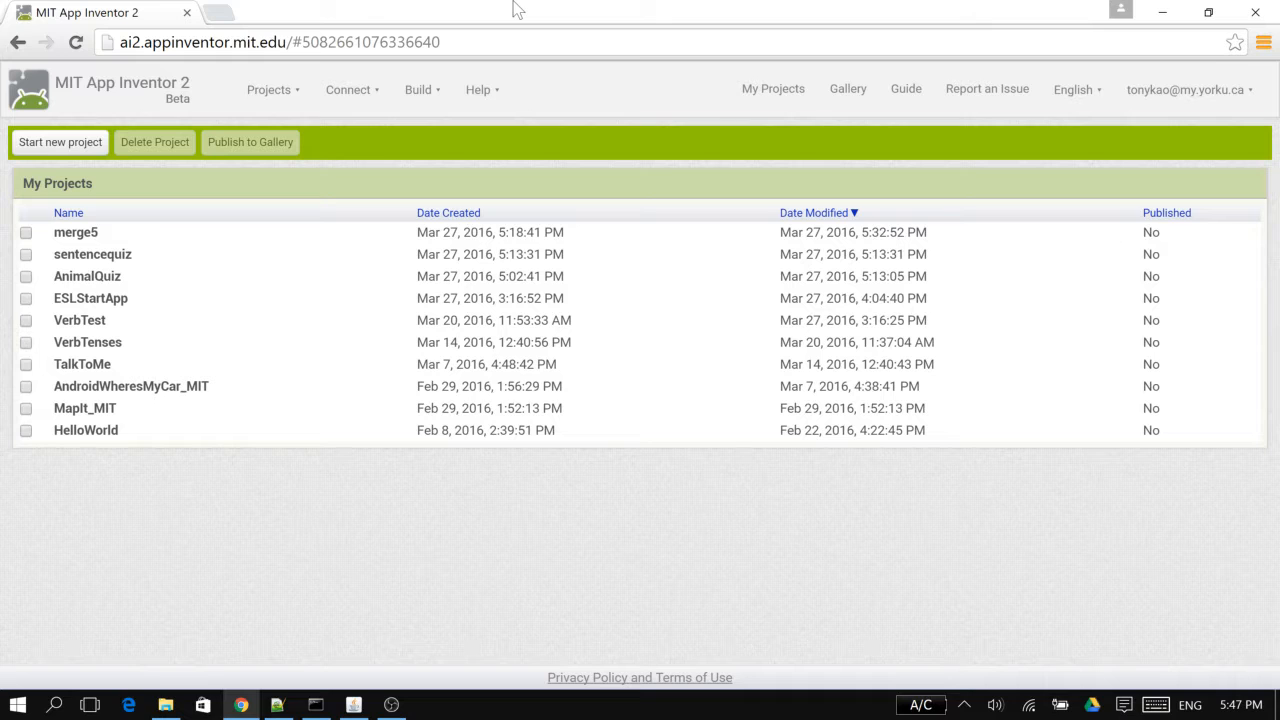
left_click(283, 108)
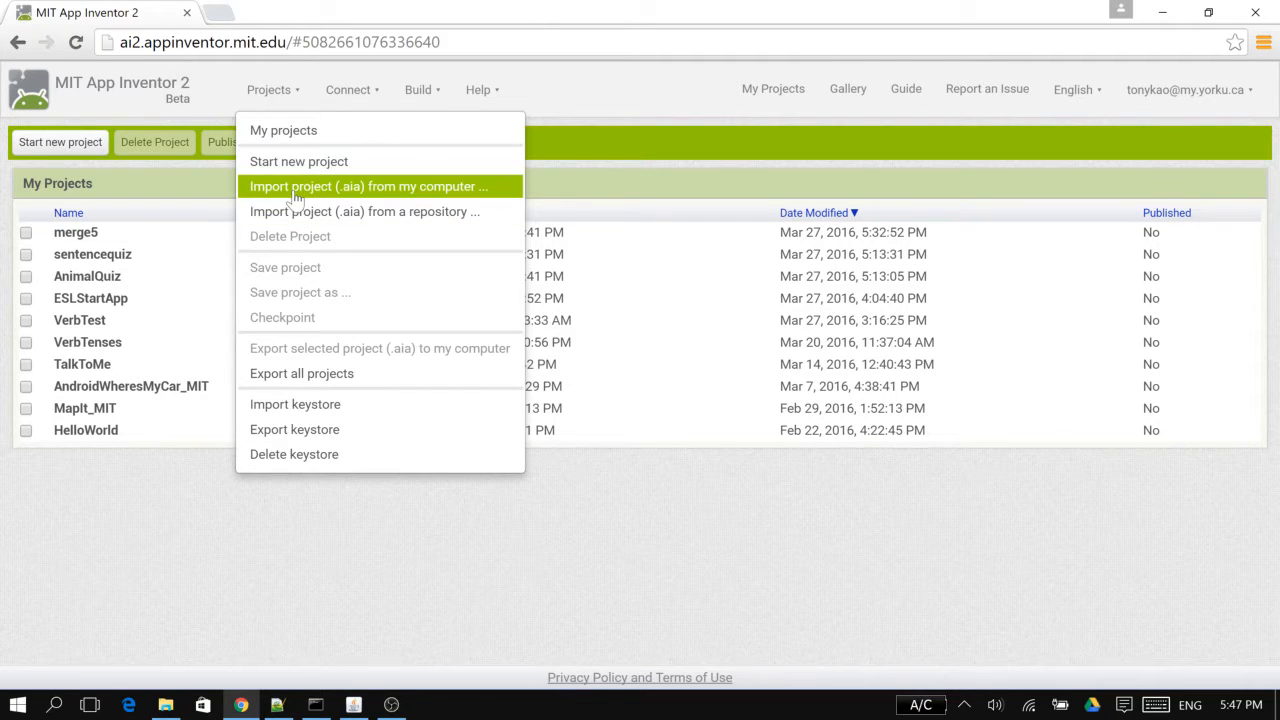
left_click(352, 111)
left_click(352, 100)
left_click(412, 96)
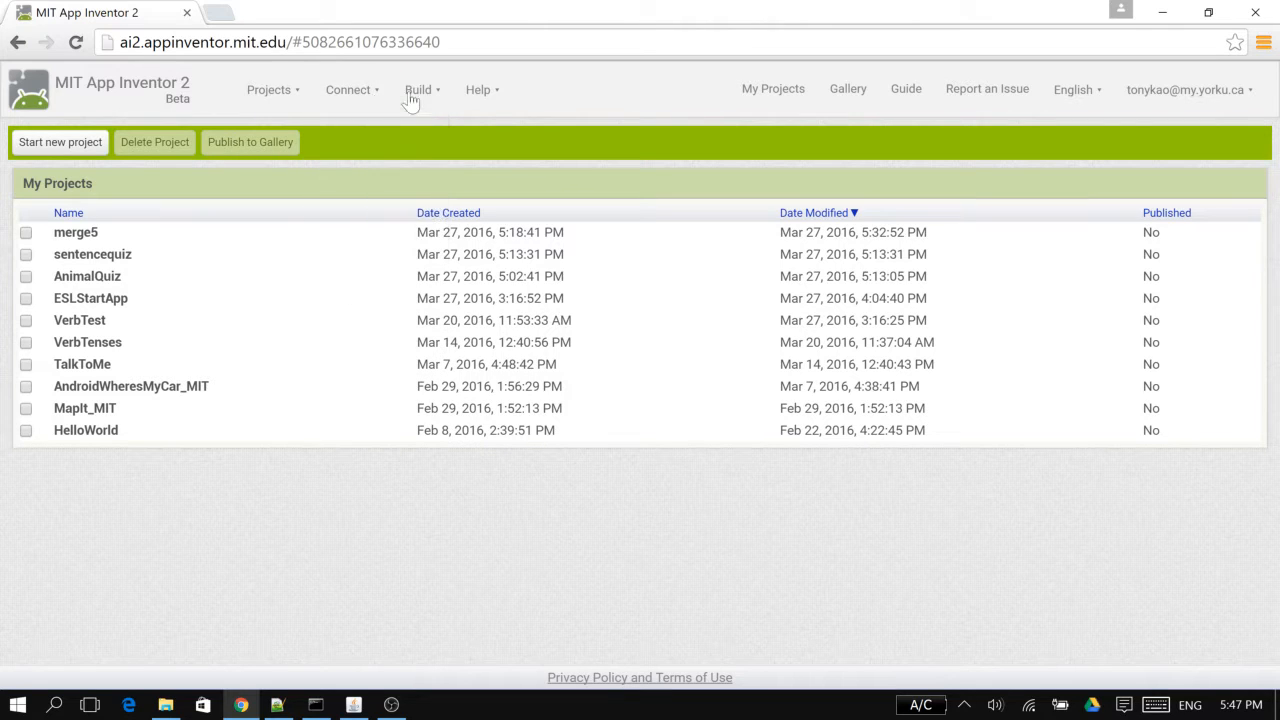
left_click(415, 100)
left_click(26, 255)
left_click(26, 277)
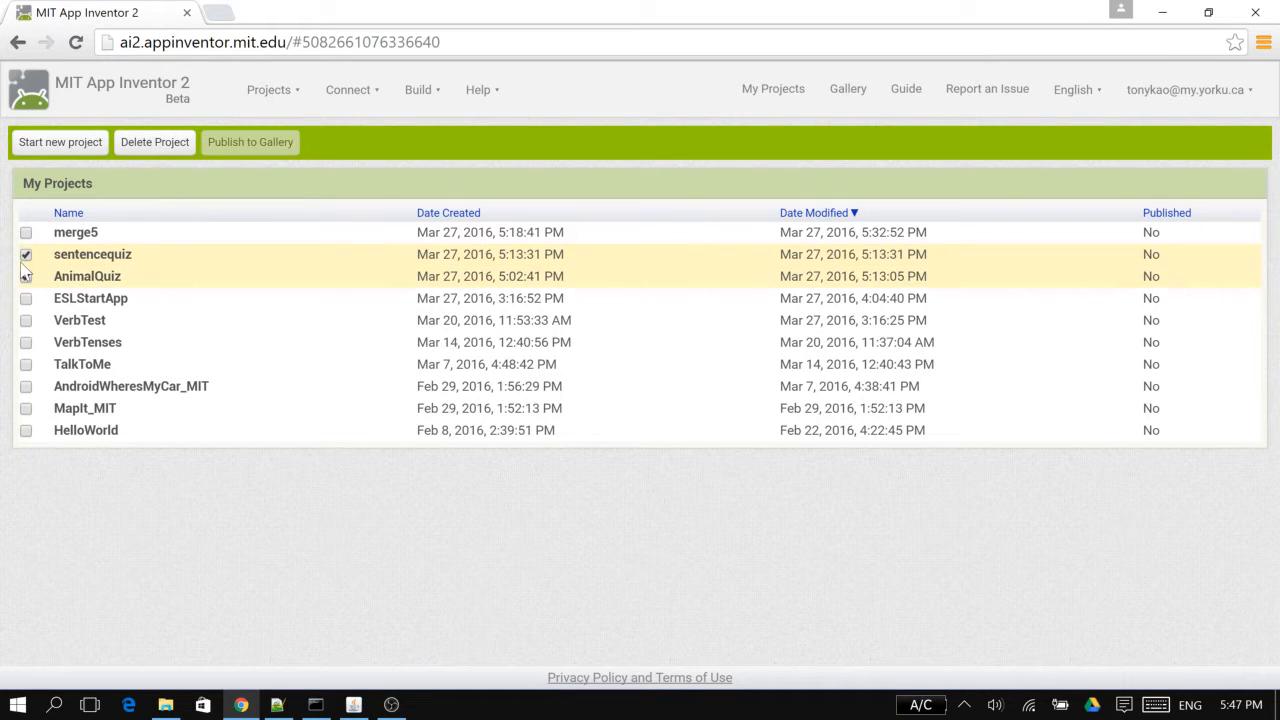
left_click(26, 255)
left_click(26, 277)
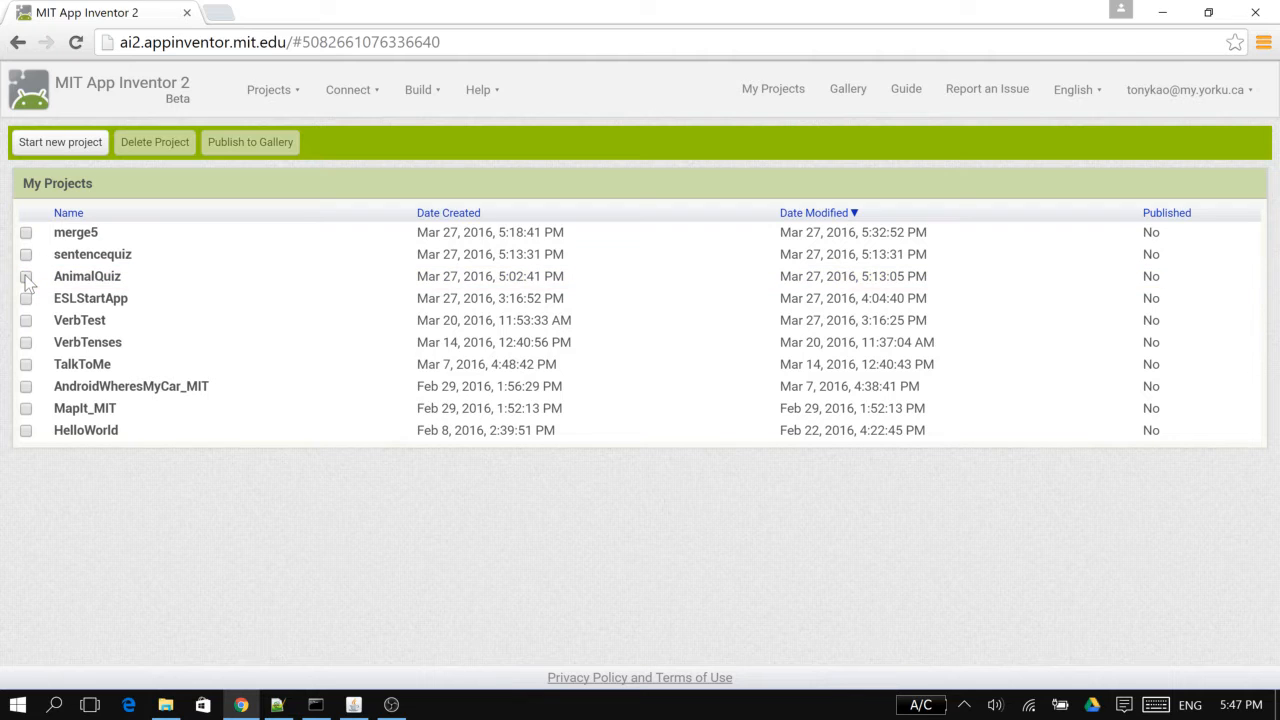
Look at the export options for the sentencequiz project and the .aia project files in the esl folder
left_click(26, 255)
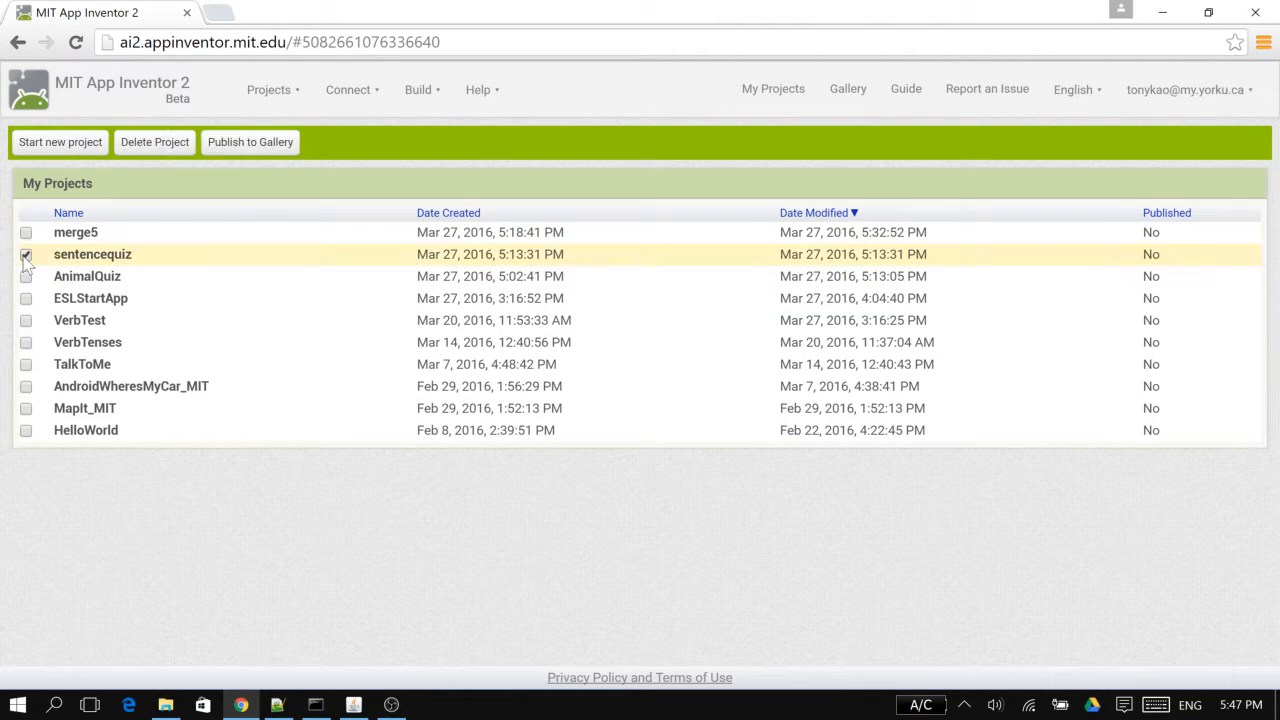
left_click(290, 88)
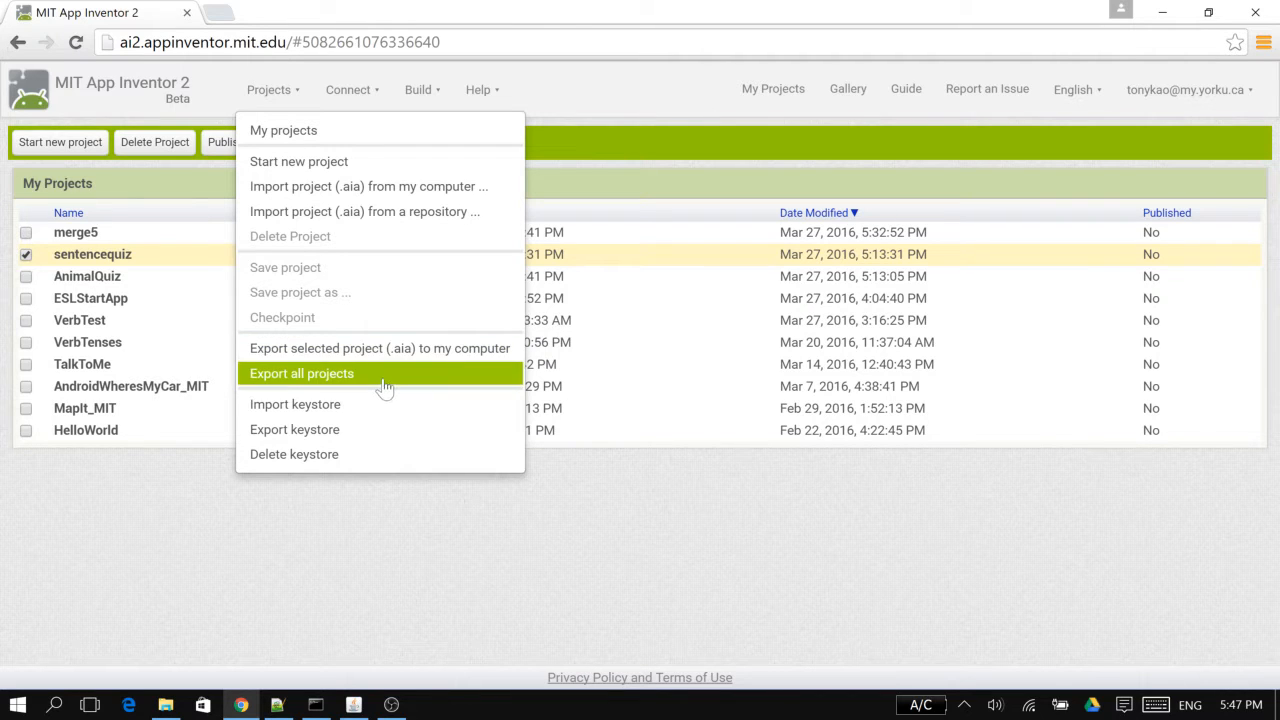
left_click(440, 572)
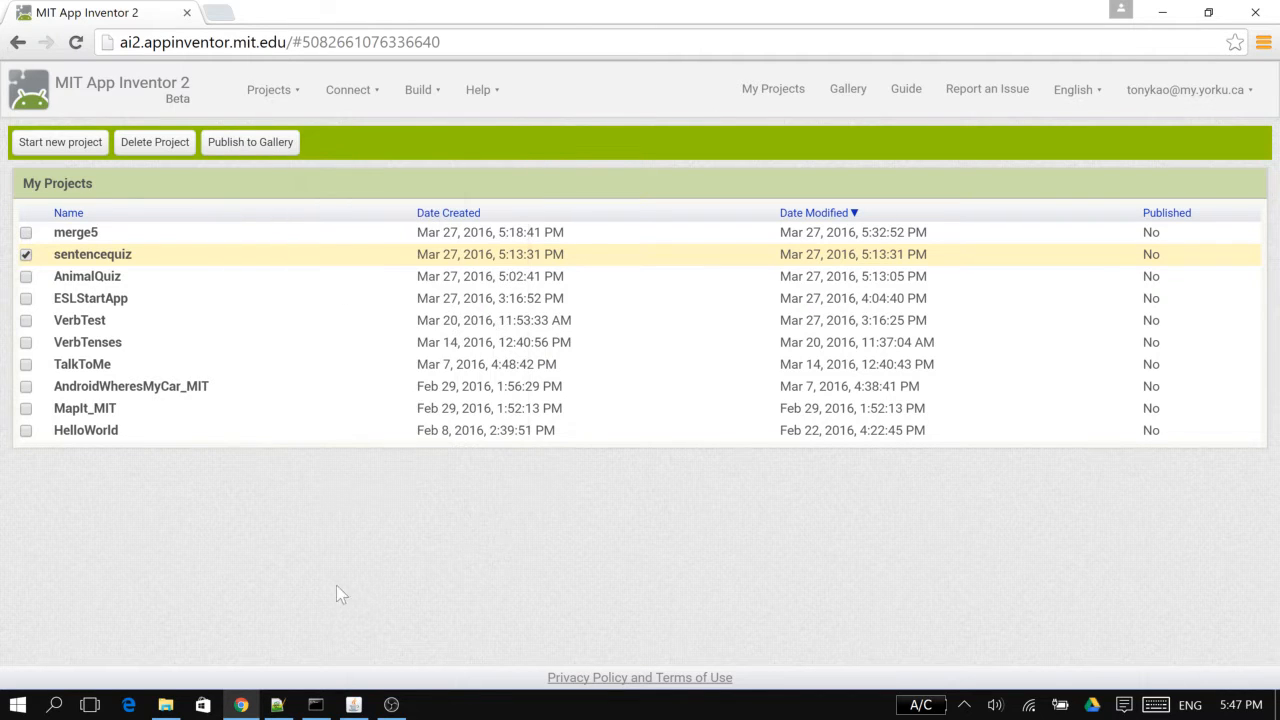
left_click(166, 705)
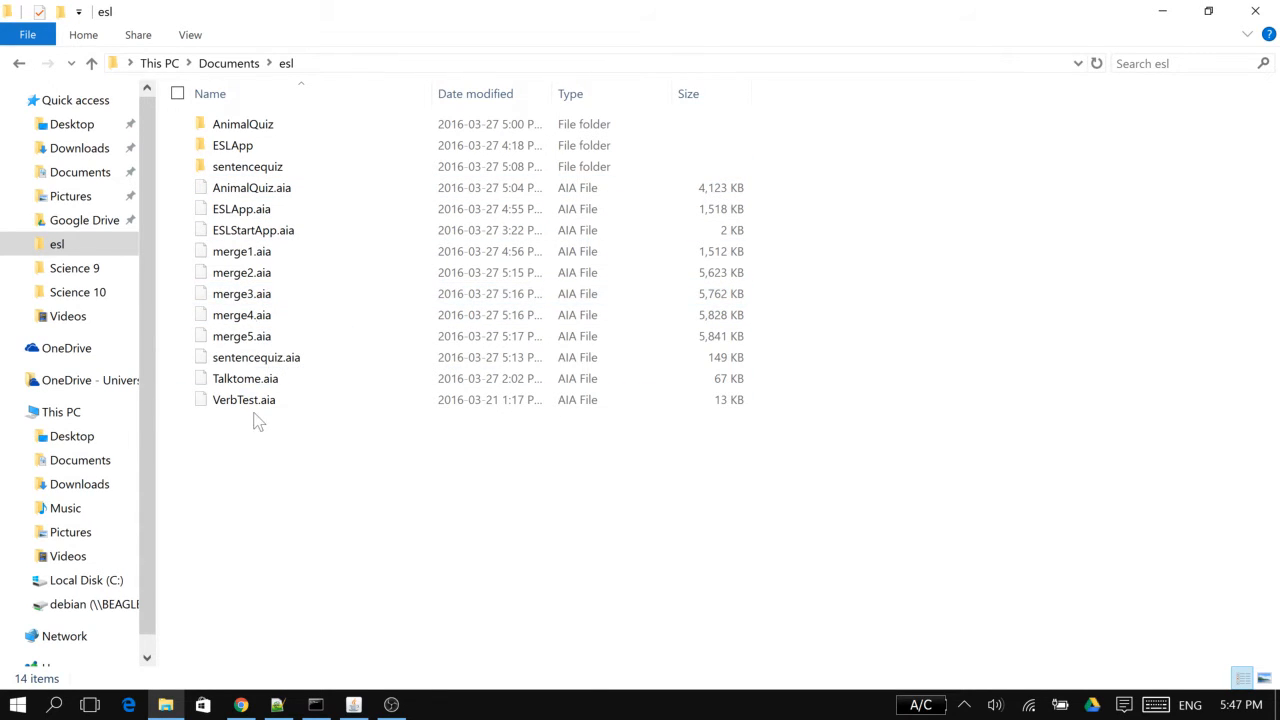
left_click(1163, 10)
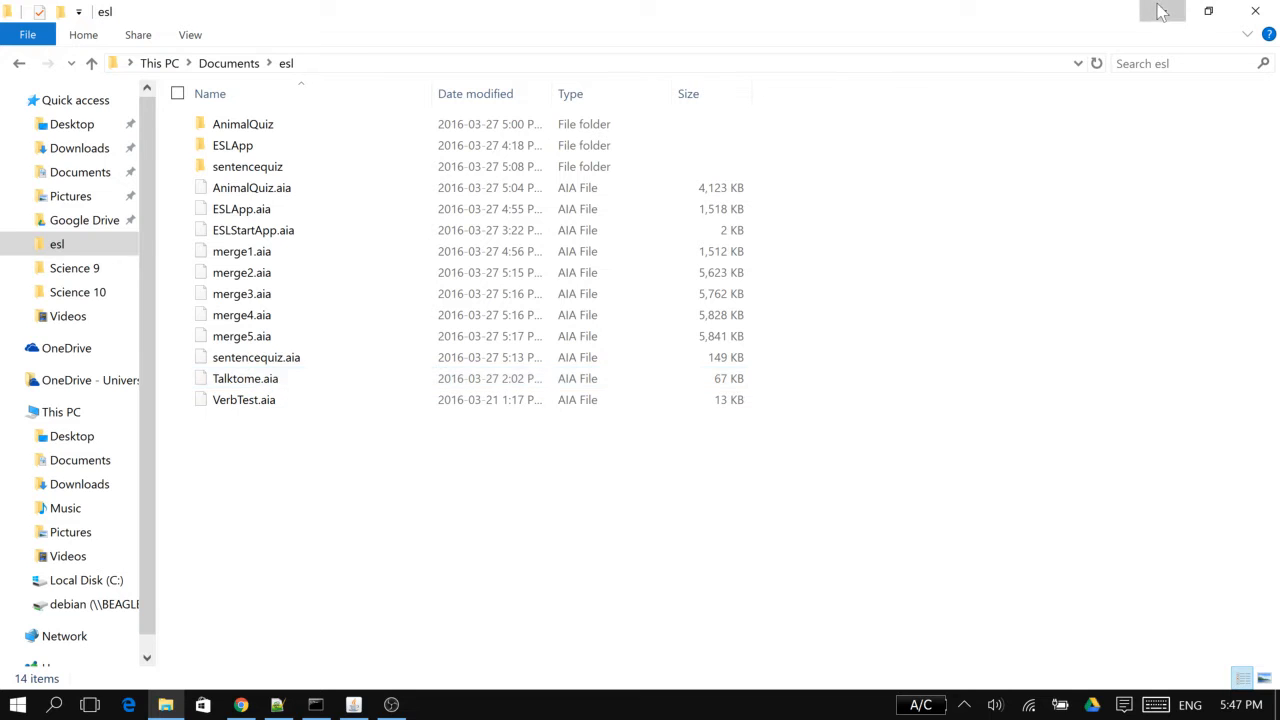
Switch to App Inventor Merger and load VerbTest.aia from Documents/esl as the main project and Talktome.aia as the second project
left_click(353, 704)
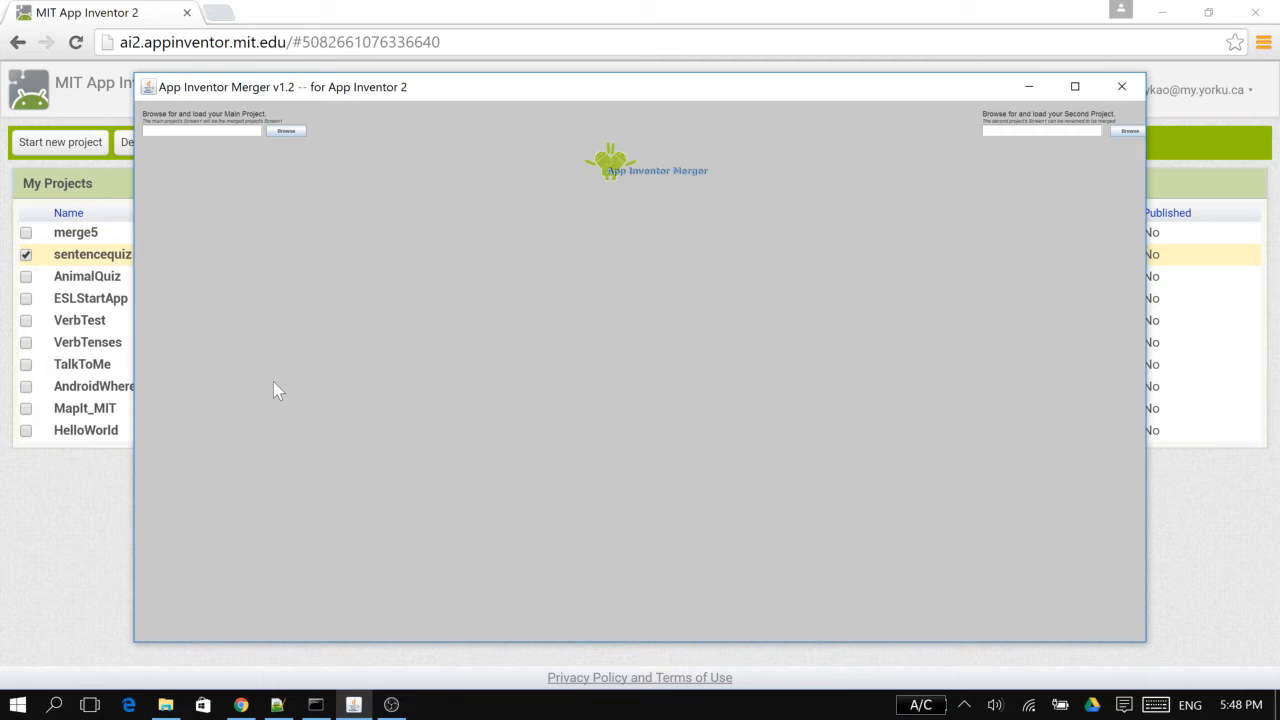
left_click(283, 131)
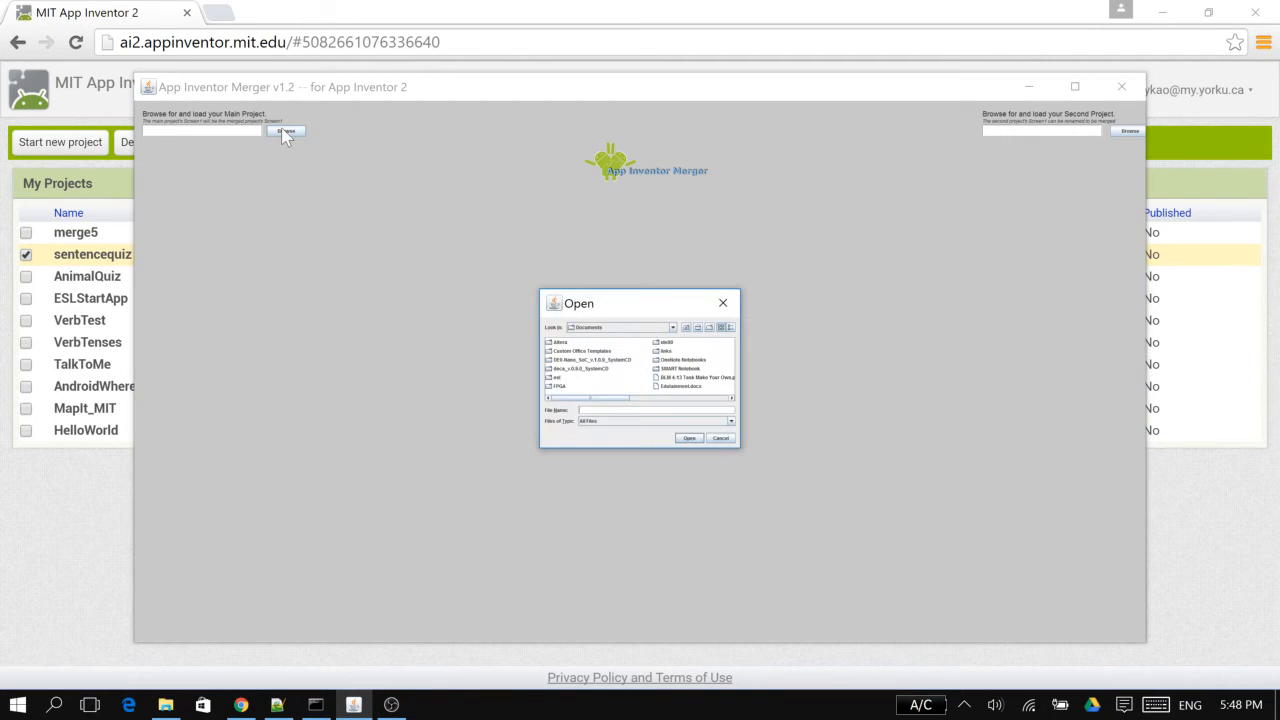
double_click(558, 377)
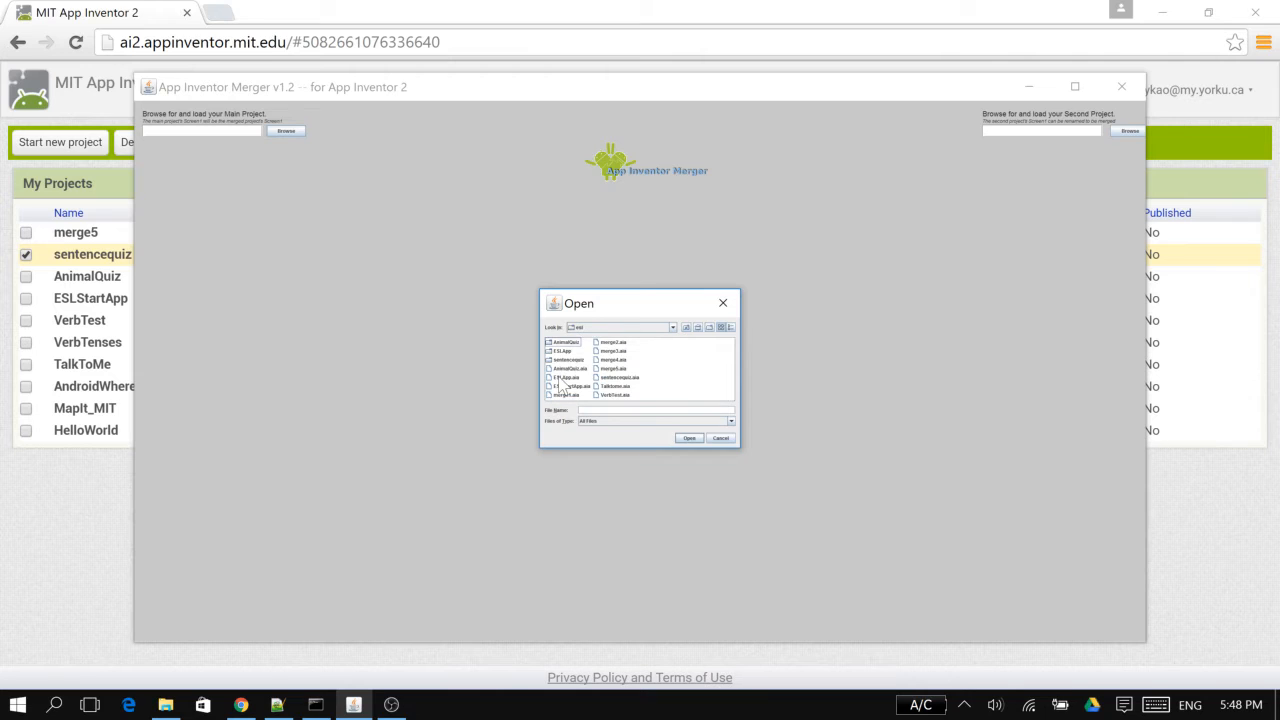
double_click(616, 395)
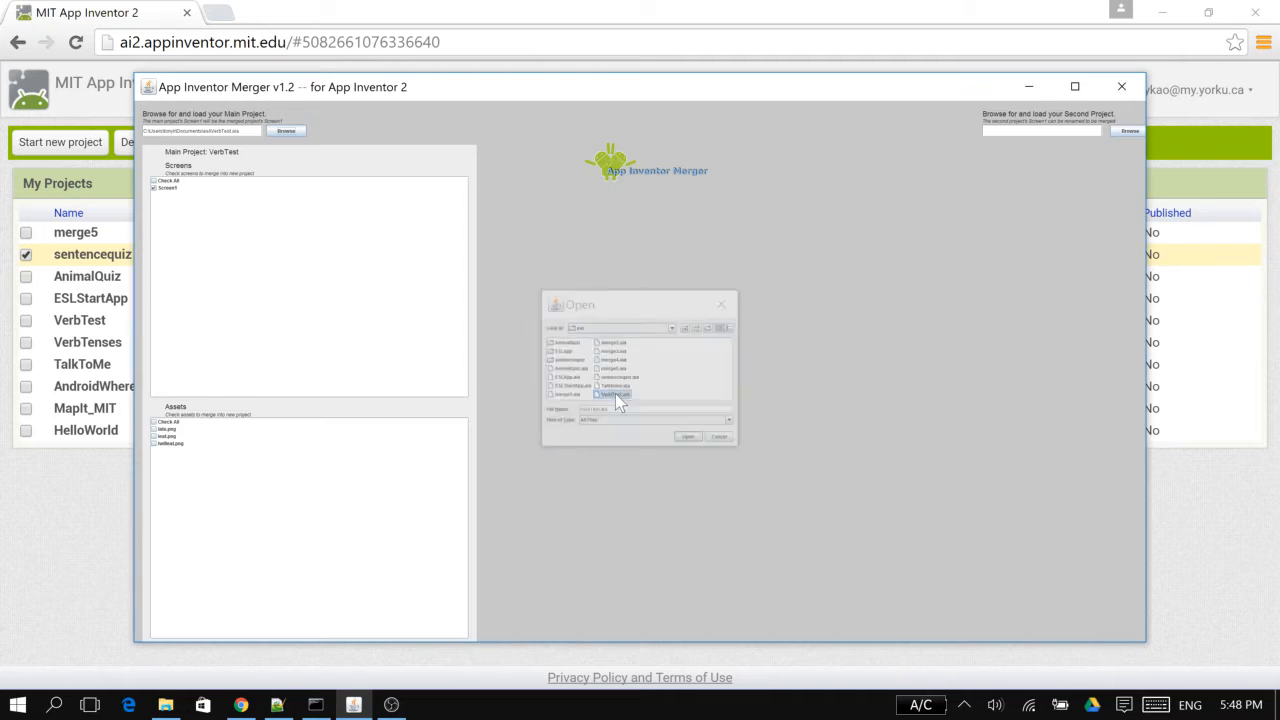
left_click(1125, 132)
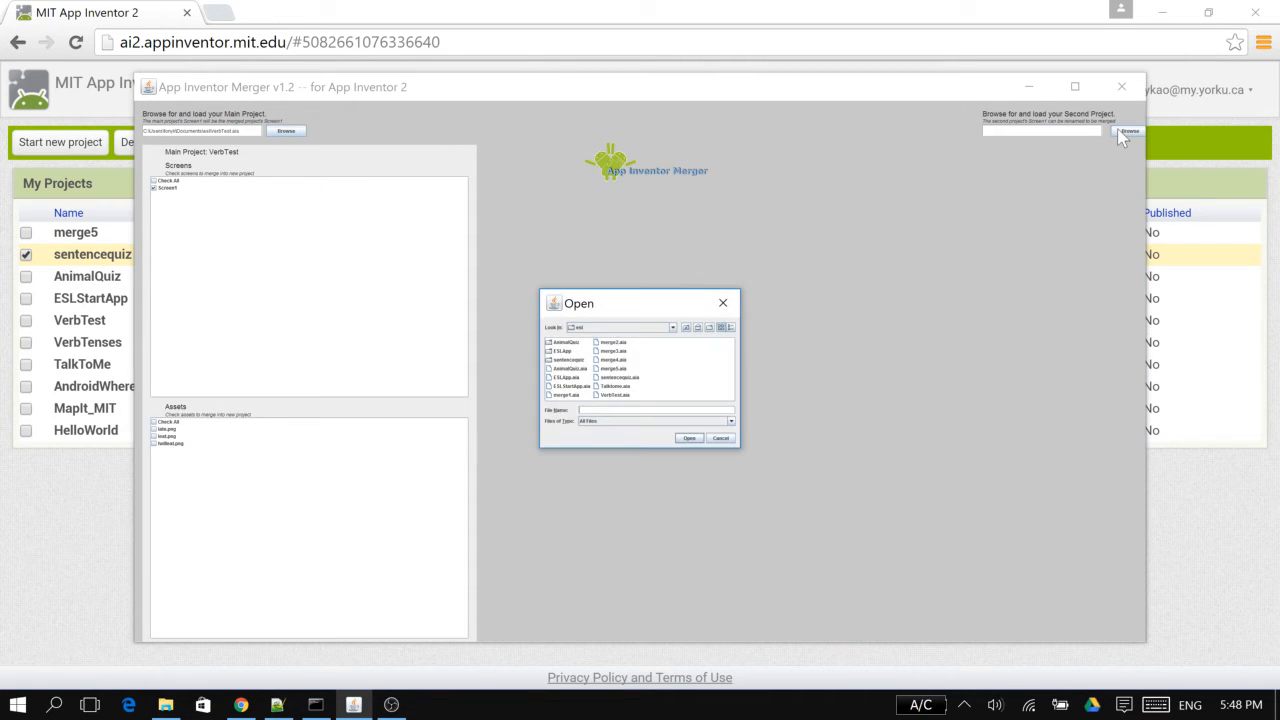
double_click(616, 386)
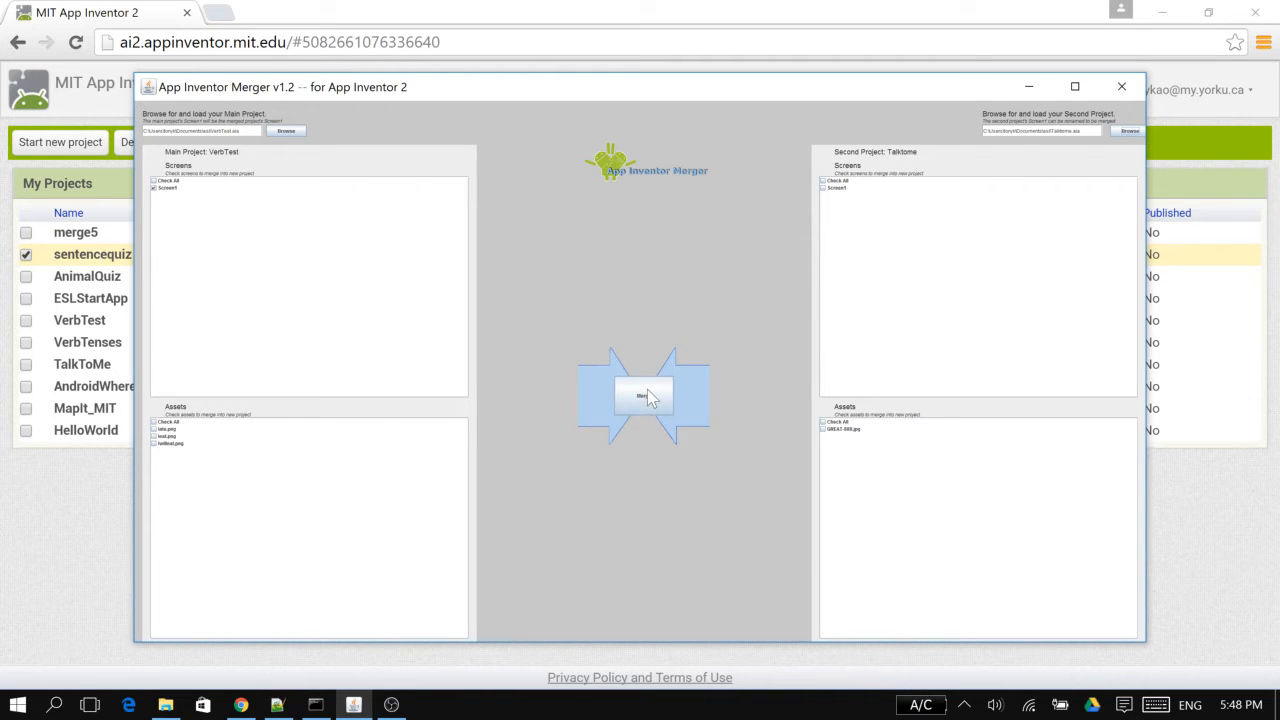
Include all screens and all assets of both VerbTest and Talktome in the merge
left_click(156, 182)
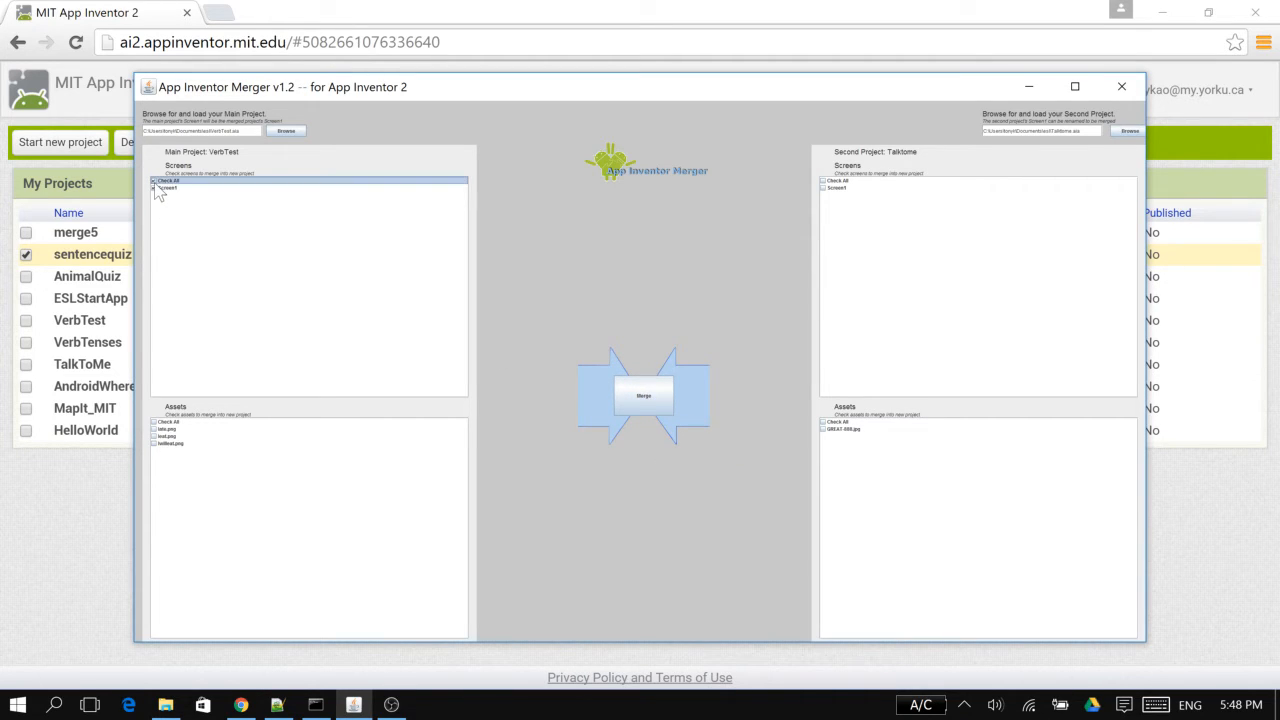
left_click(156, 422)
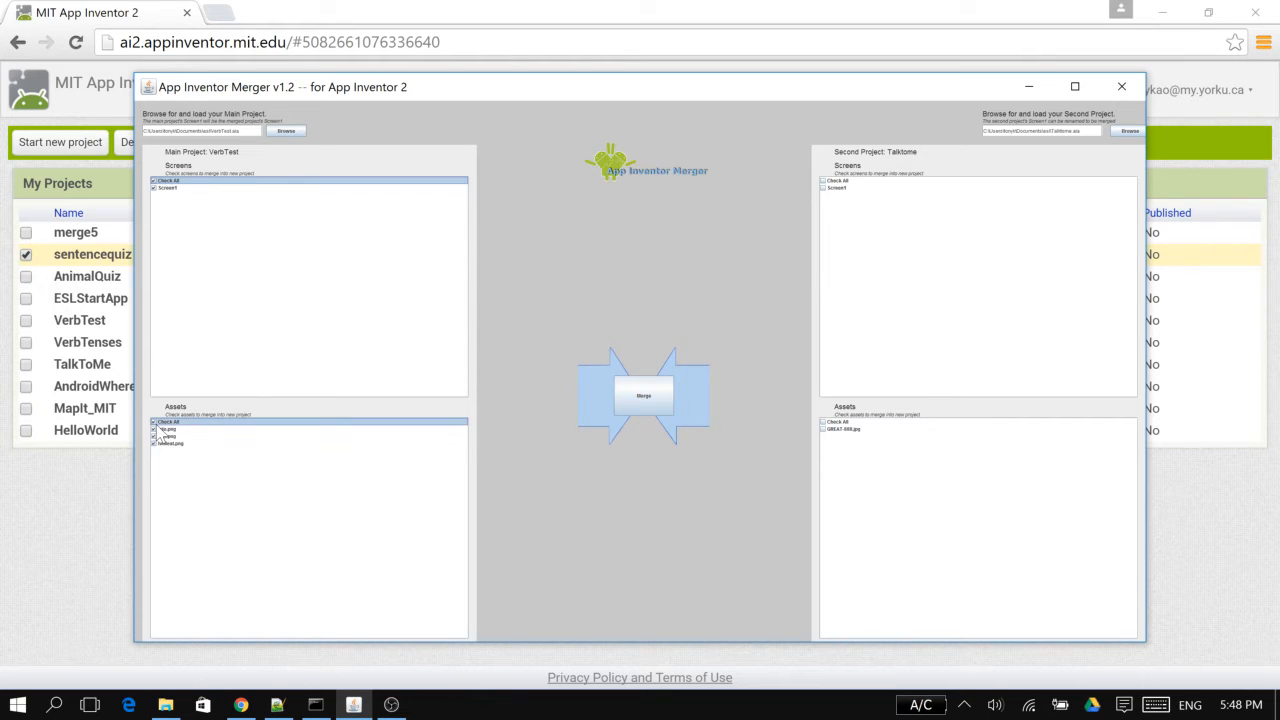
left_click(823, 422)
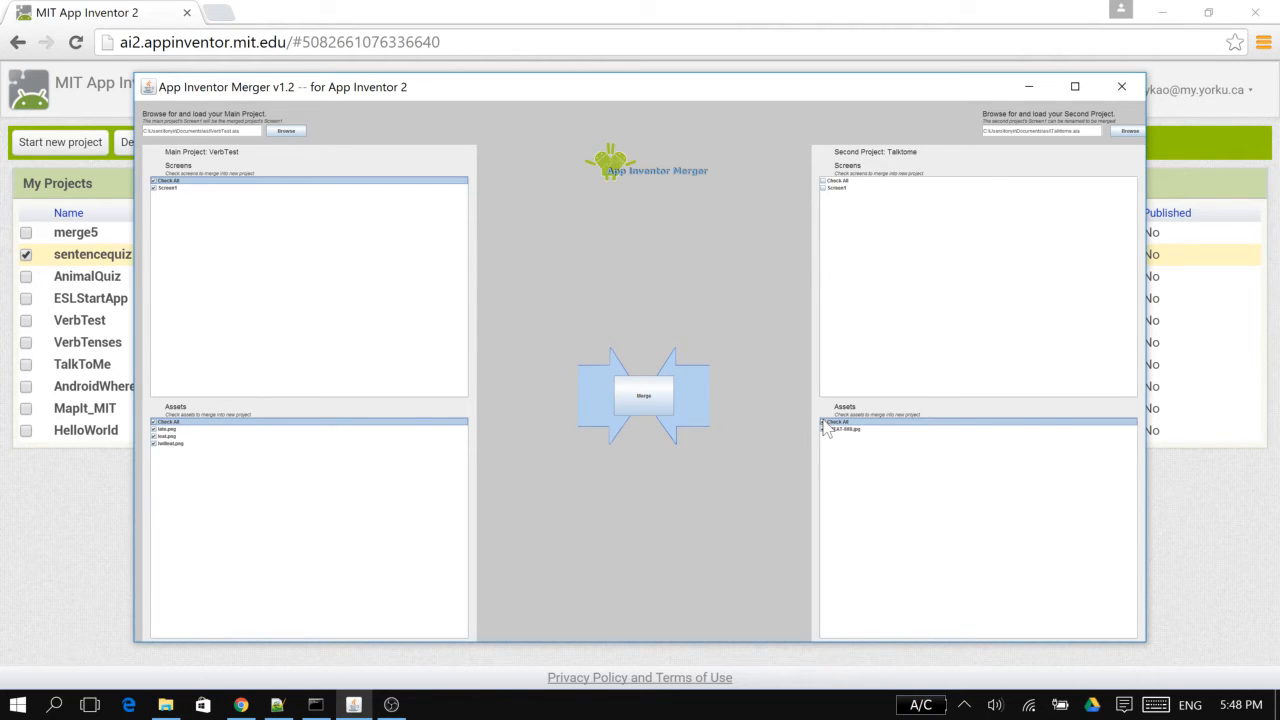
left_click(824, 182)
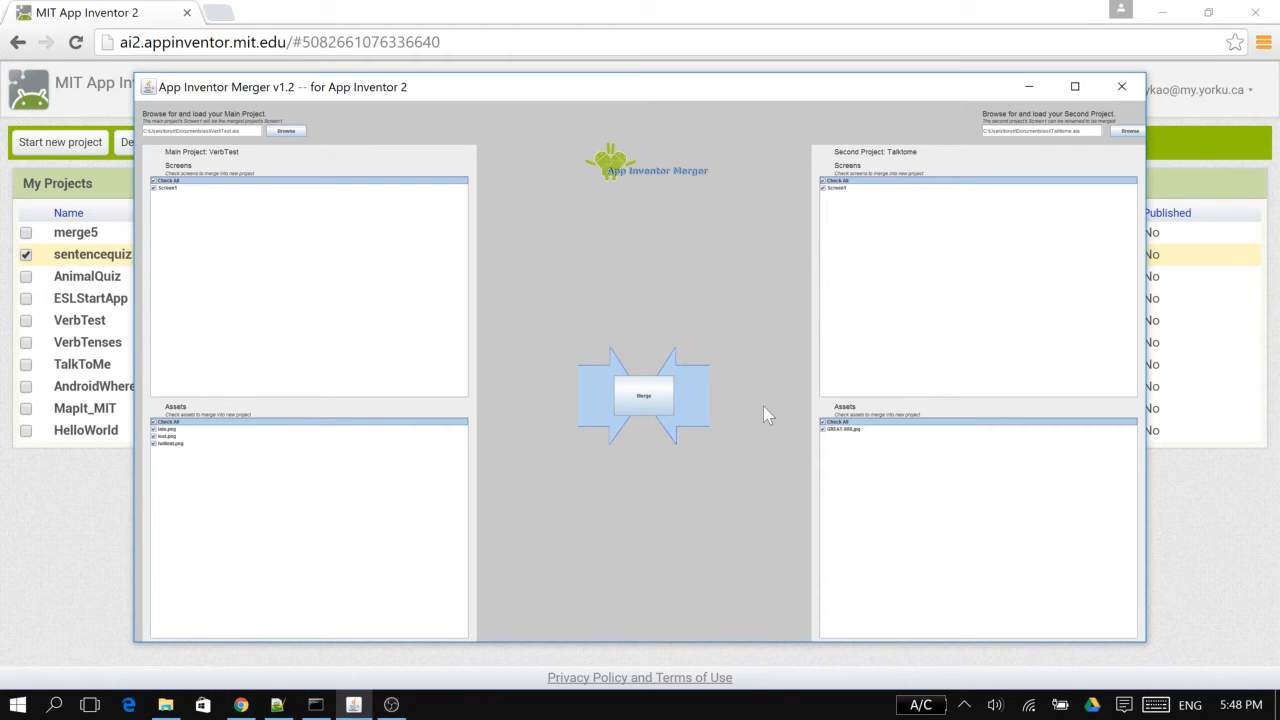
Merge the two projects, renaming the second project's Screen1 to Talk1, and save the result in Documents as tonymerged
left_click(641, 398)
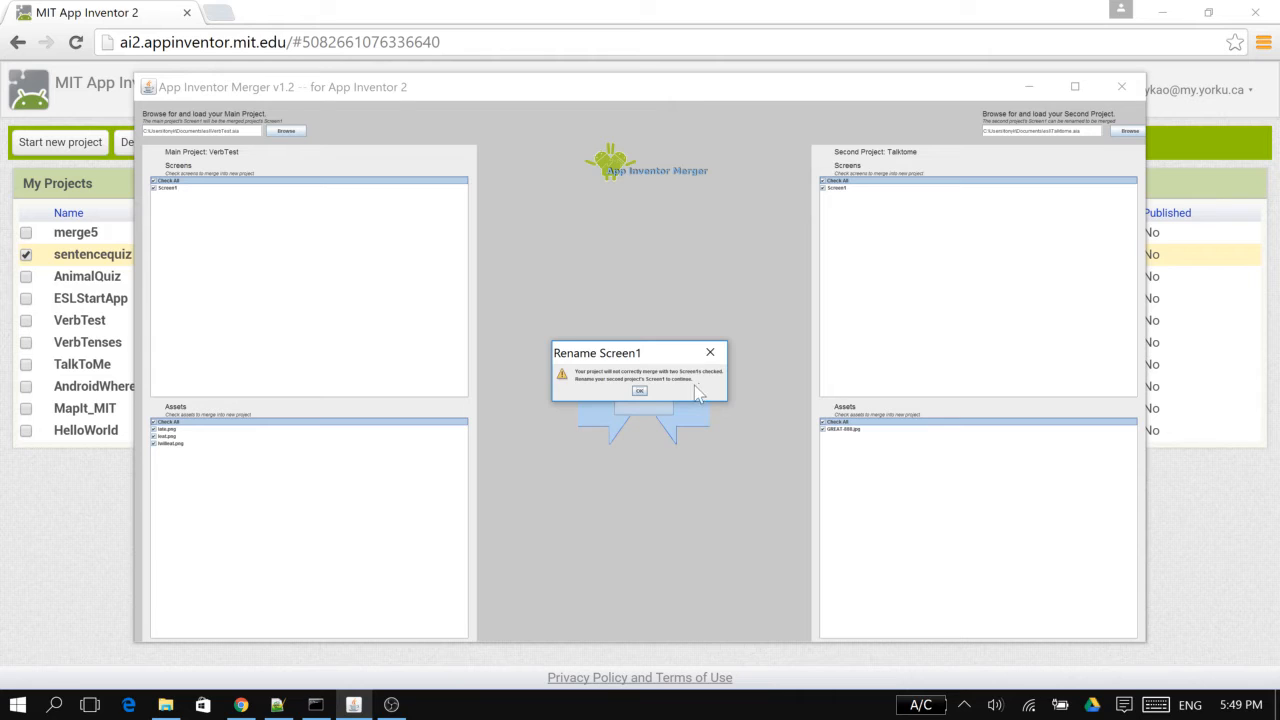
left_click(639, 391)
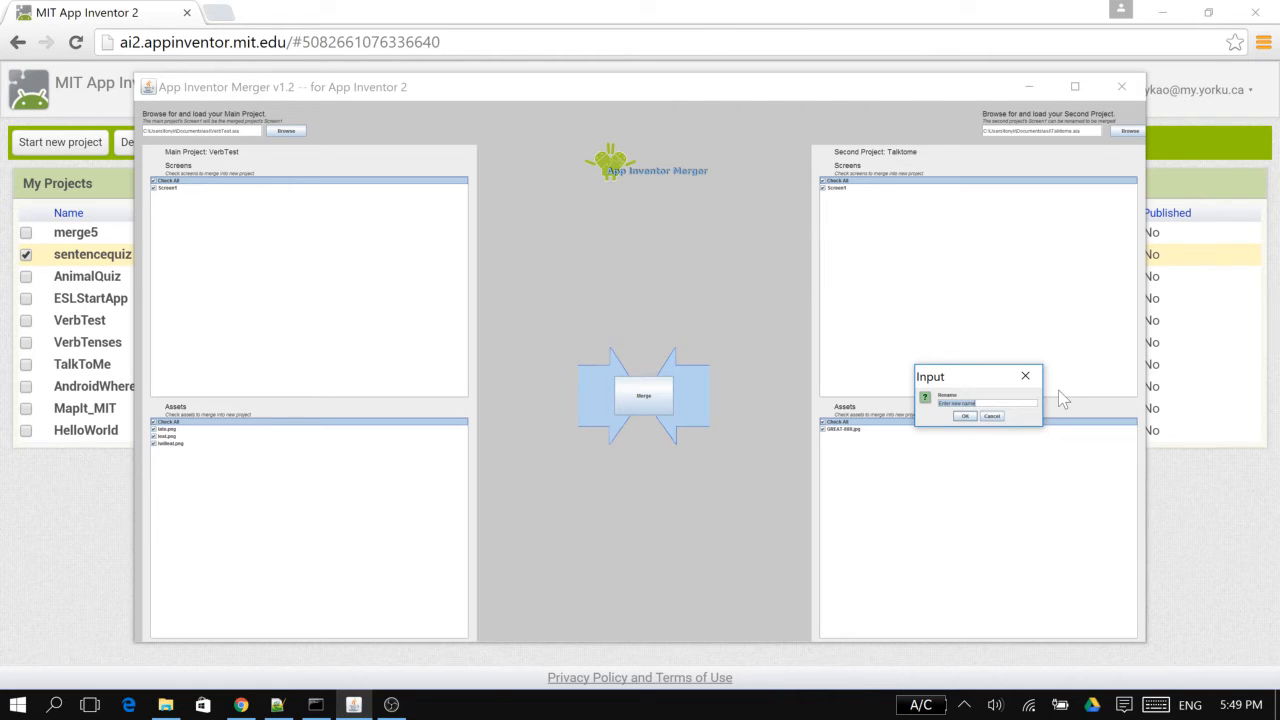
type("Talk1")
left_click(965, 416)
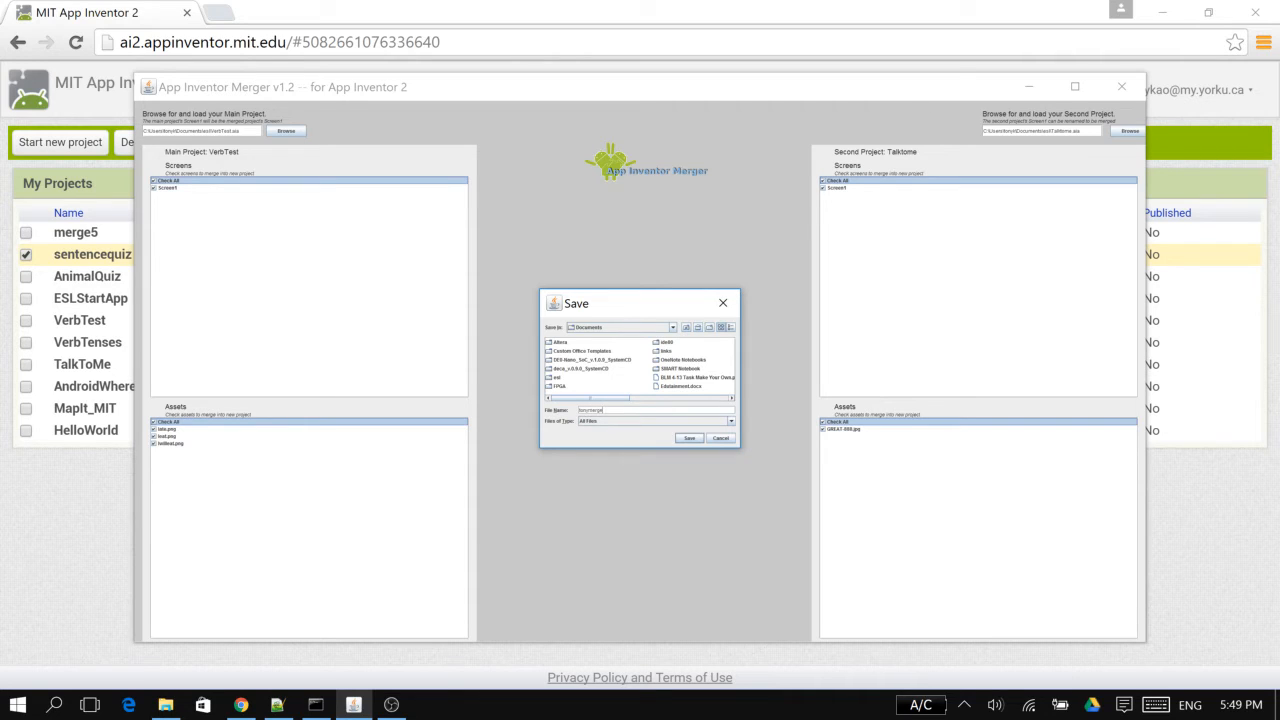
key("Return")
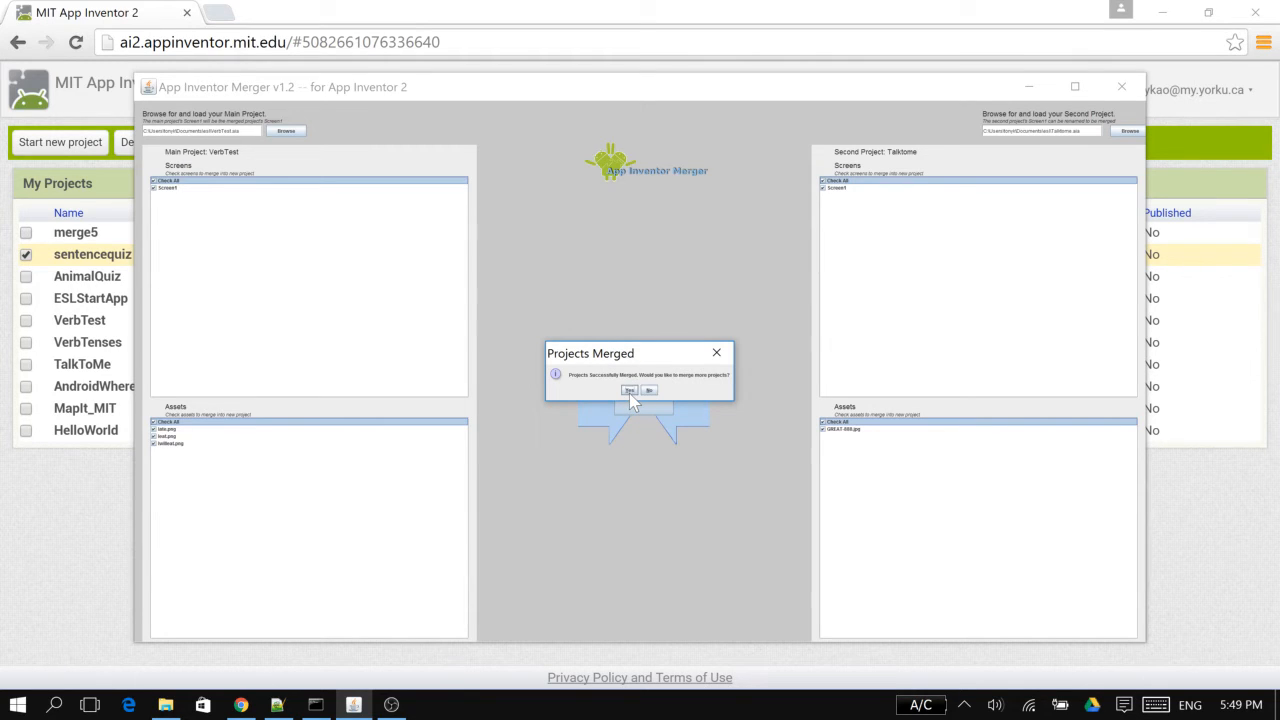
Continue with another merge, loading ESLApp.aia from the esl folder as the main project and AnimalQuiz.aia as the second project
left_click(629, 391)
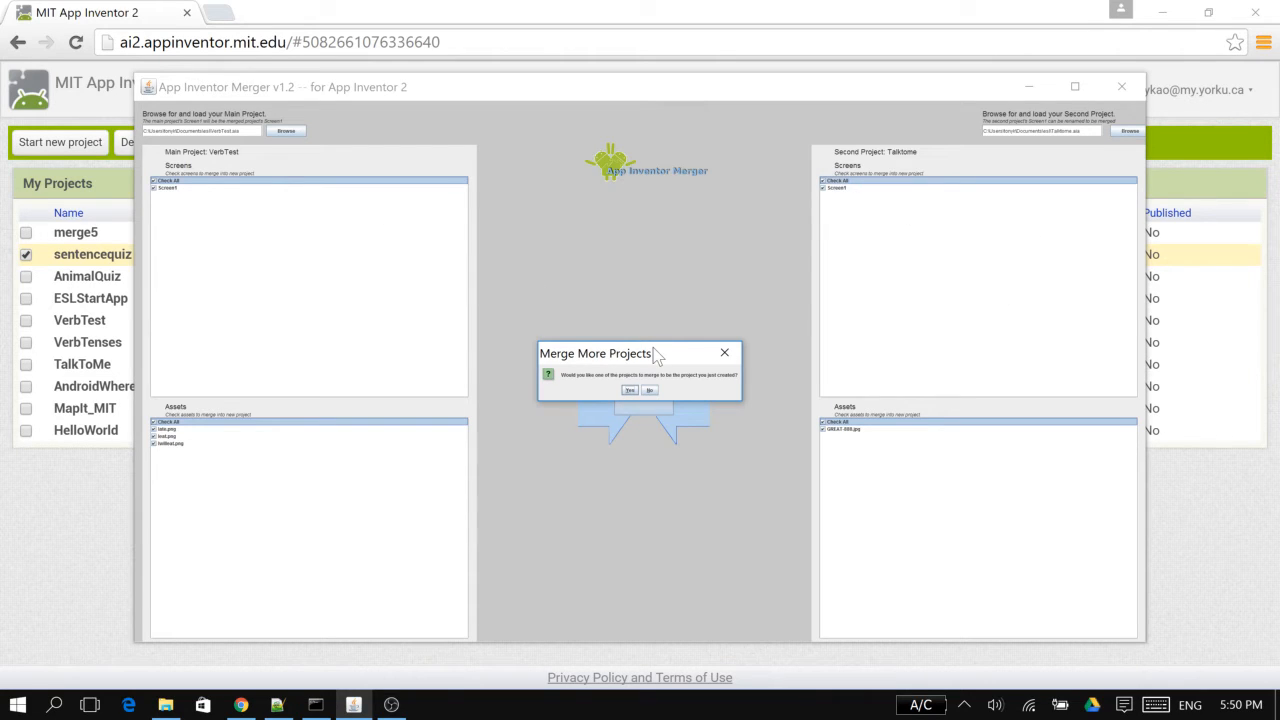
left_click(626, 391)
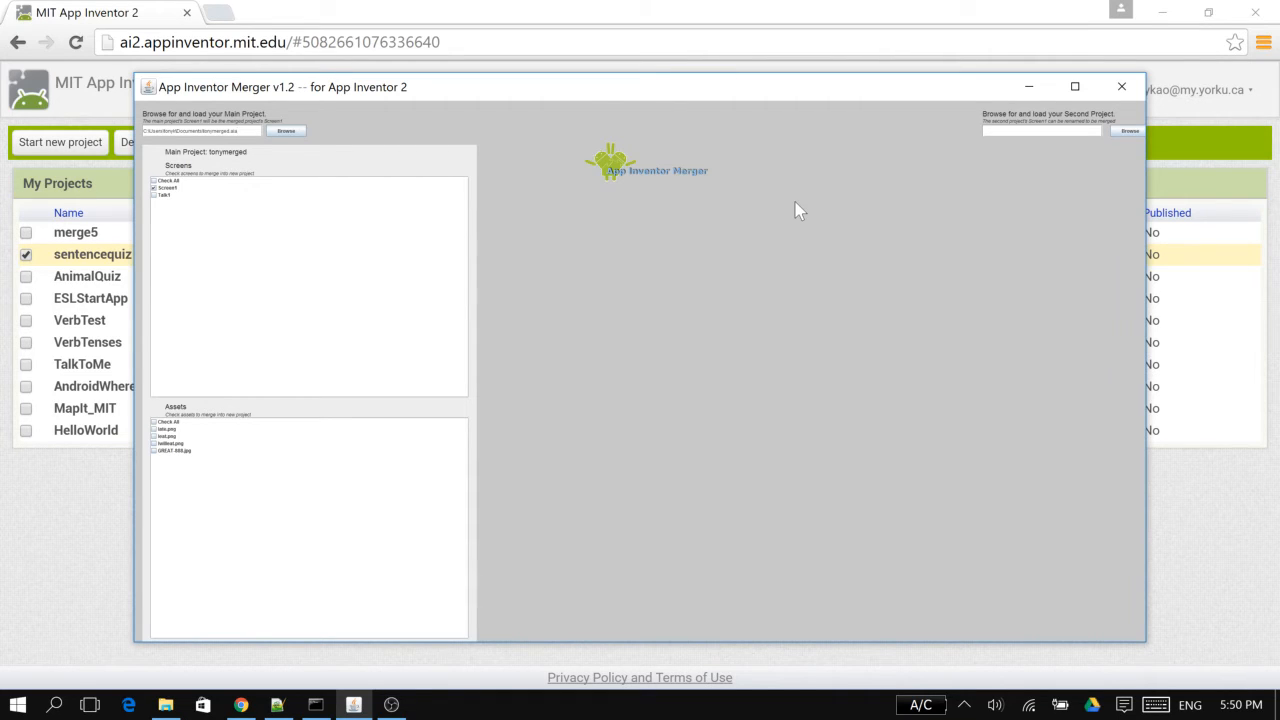
left_click(290, 132)
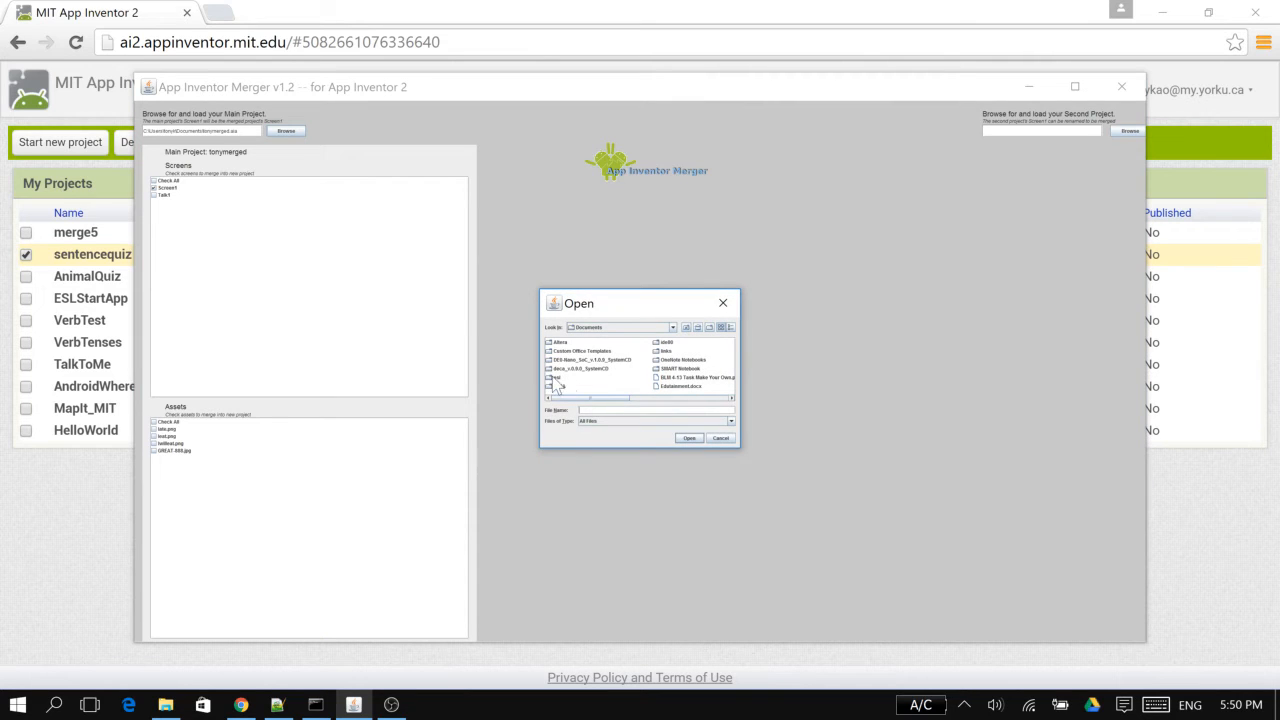
double_click(555, 380)
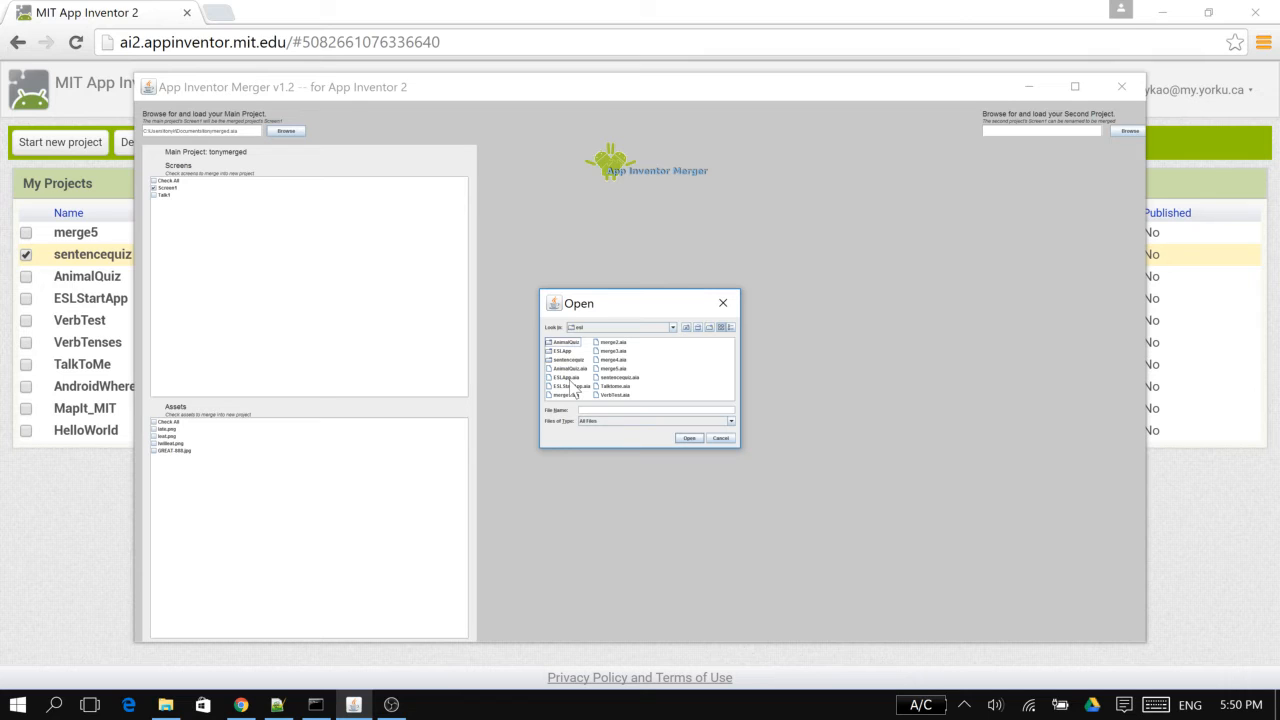
double_click(569, 378)
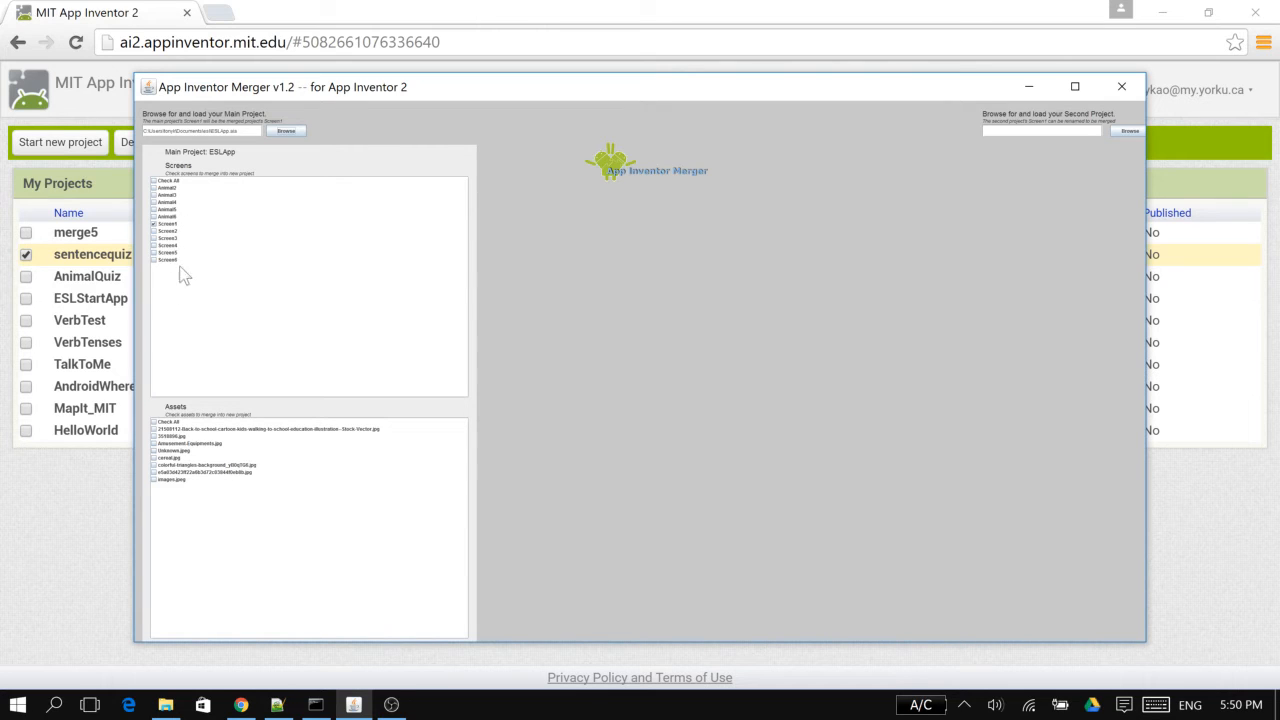
left_click(1128, 133)
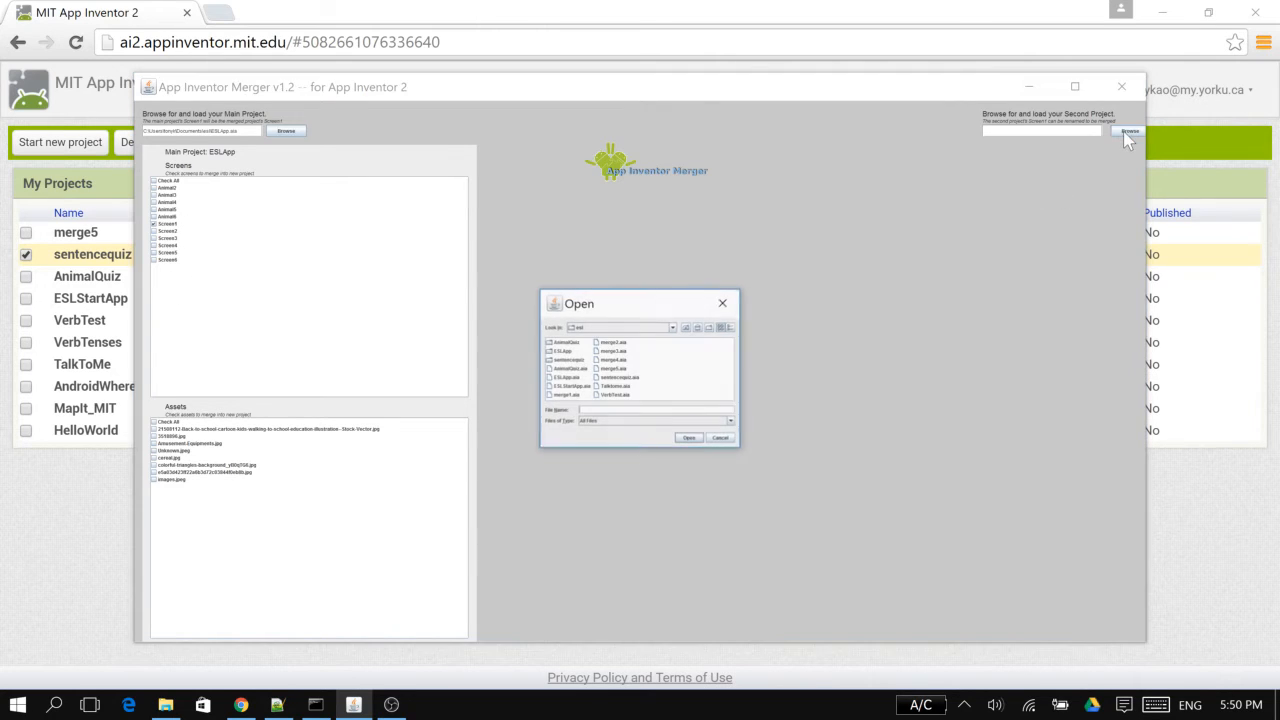
double_click(572, 369)
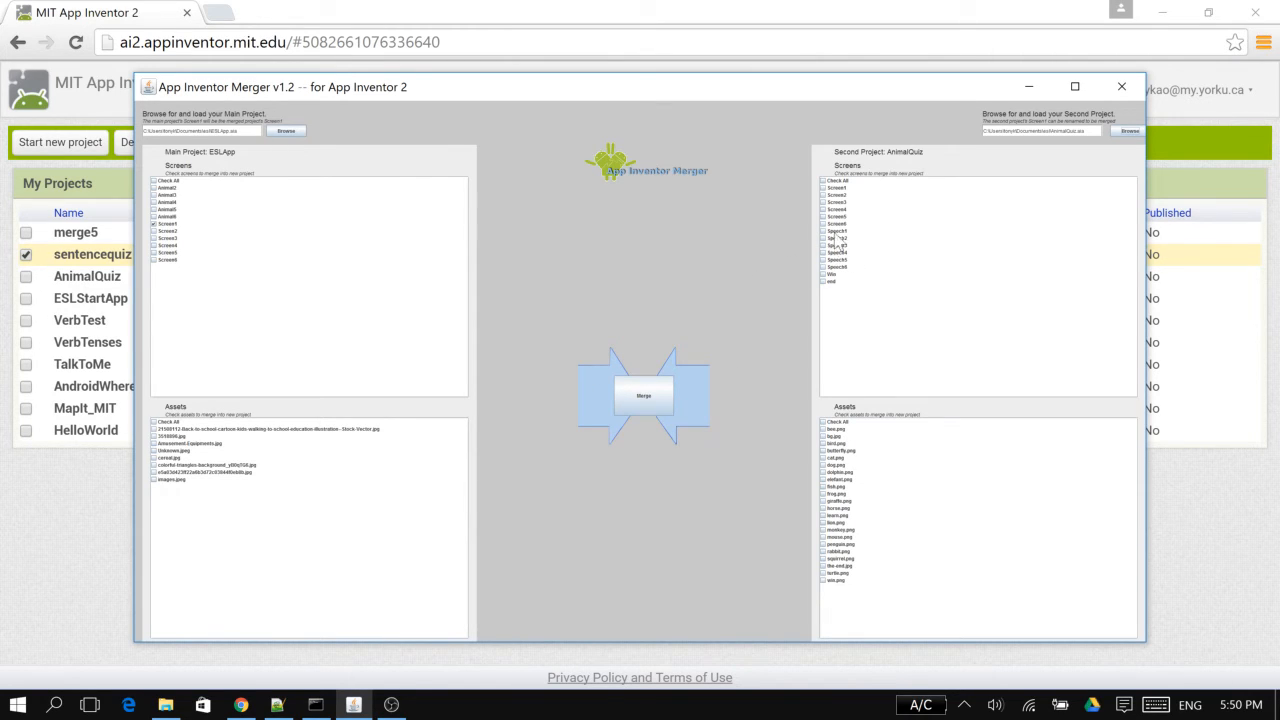
Include all screens and all assets of both ESLApp and AnimalQuiz in the merge
left_click(824, 181)
left_click(155, 181)
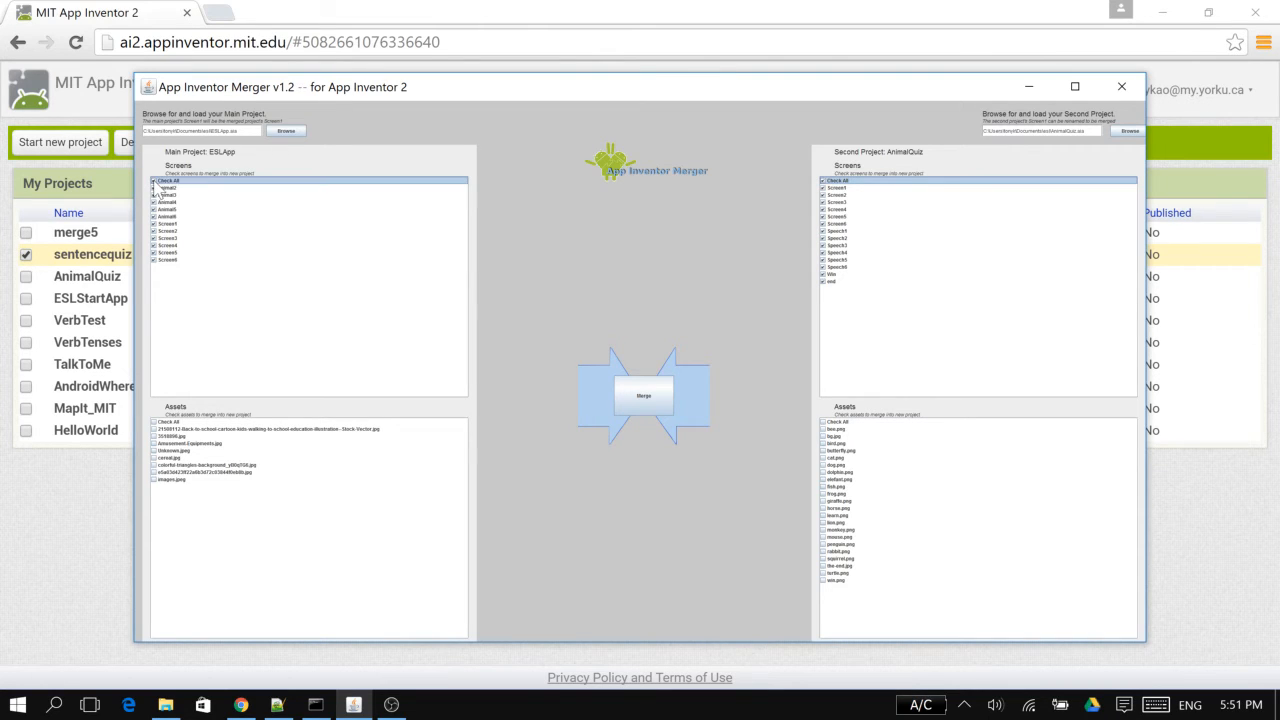
left_click(157, 422)
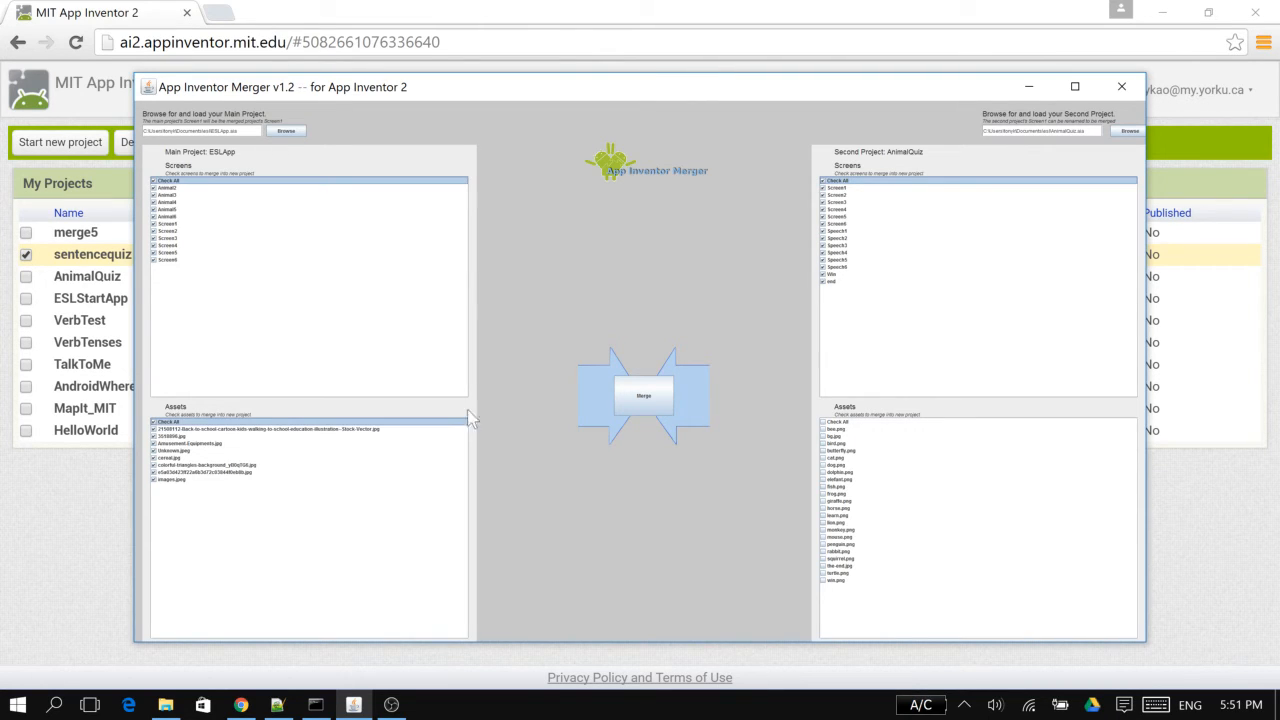
left_click(823, 422)
Try to merge ESLApp with AnimalQuiz, giving the second project's Screen1 a new name
left_click(634, 393)
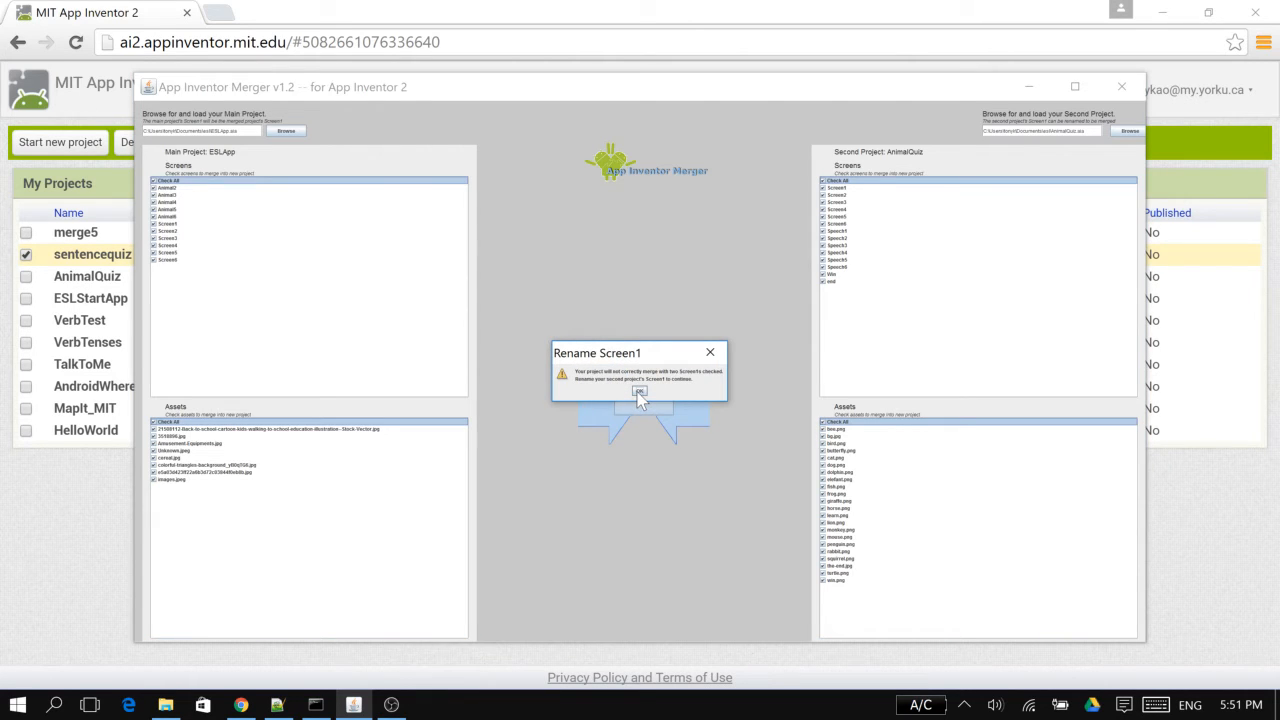
left_click(639, 391)
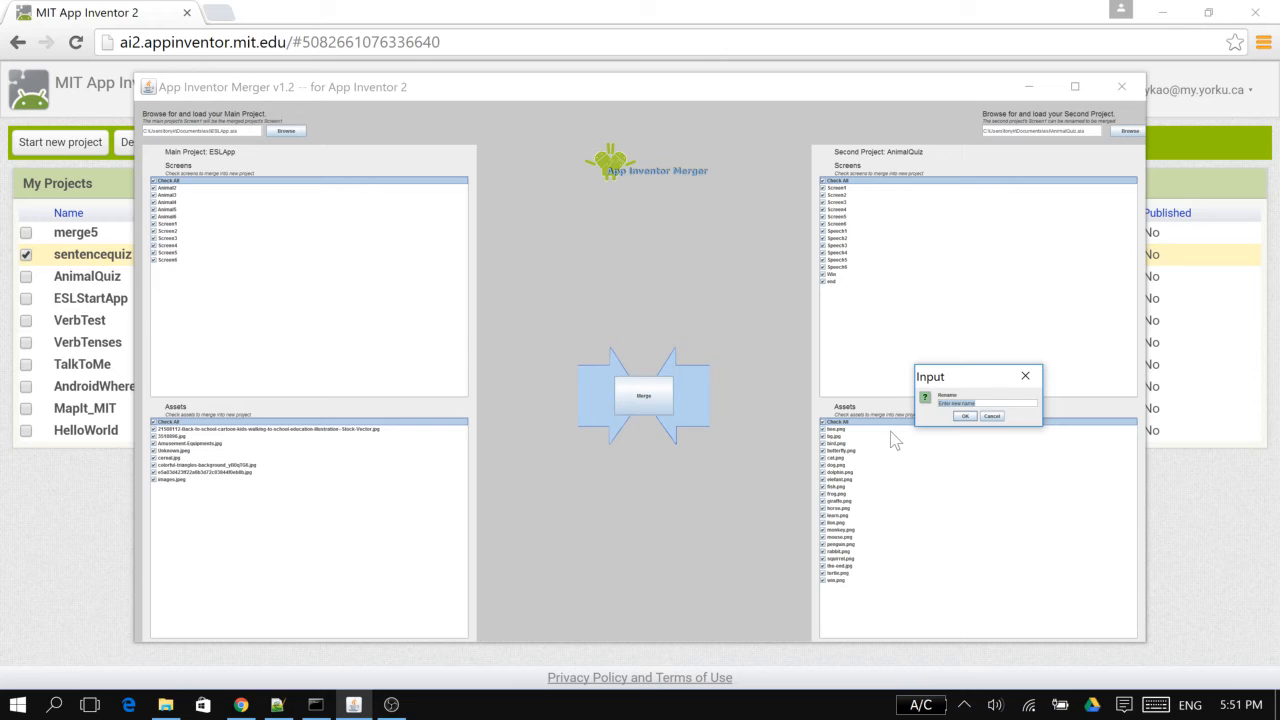
type("Screen1")
left_click(965, 417)
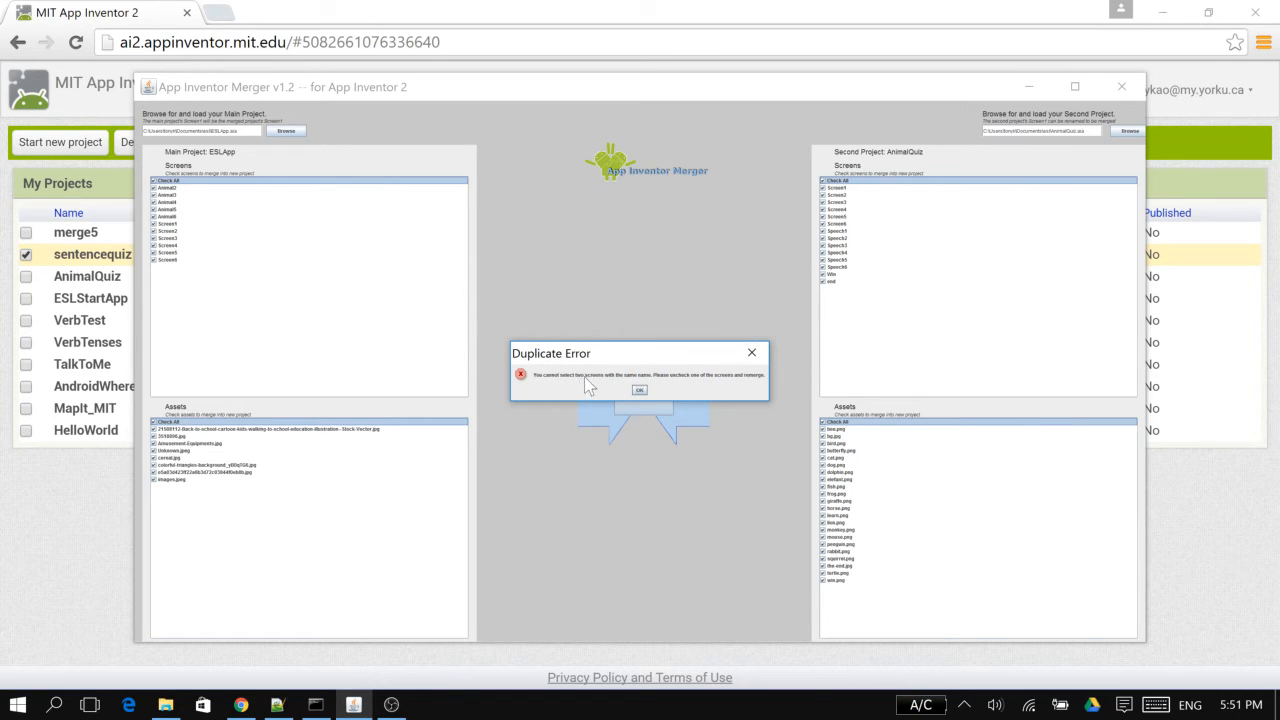
Dismiss the duplicate screen error and switch to the esl folder in File Explorer
left_click(639, 391)
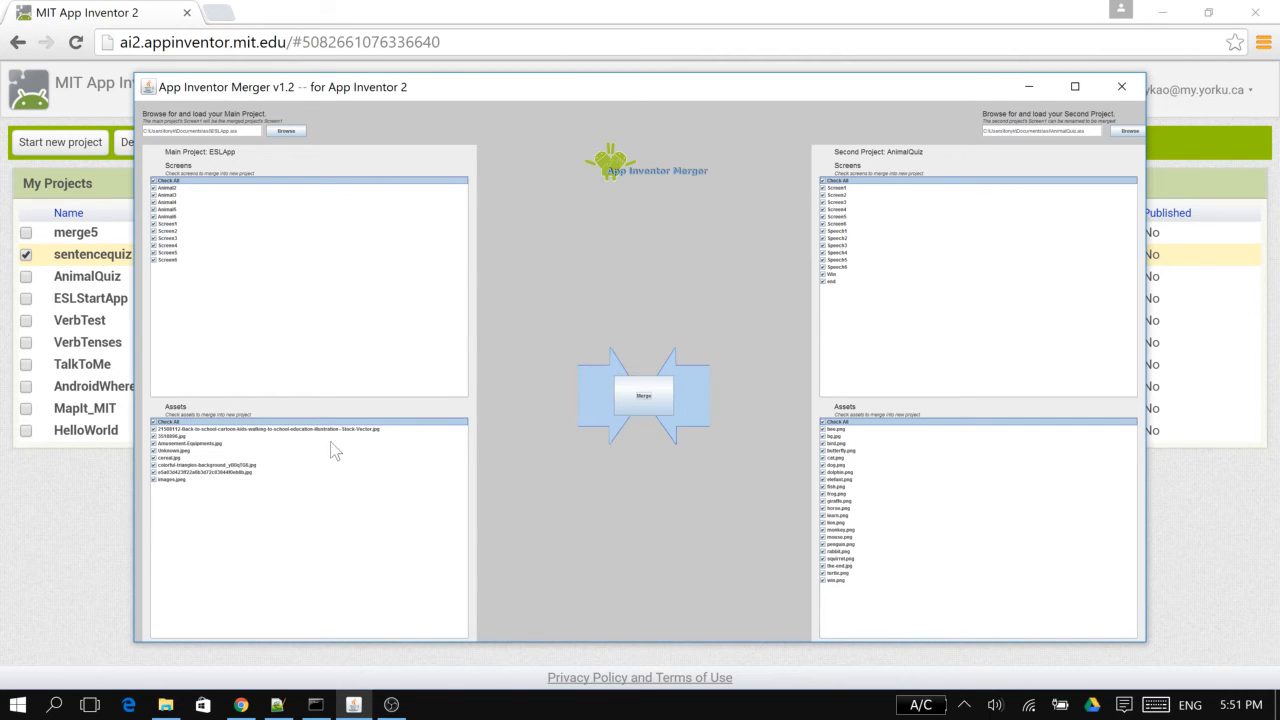
left_click(166, 705)
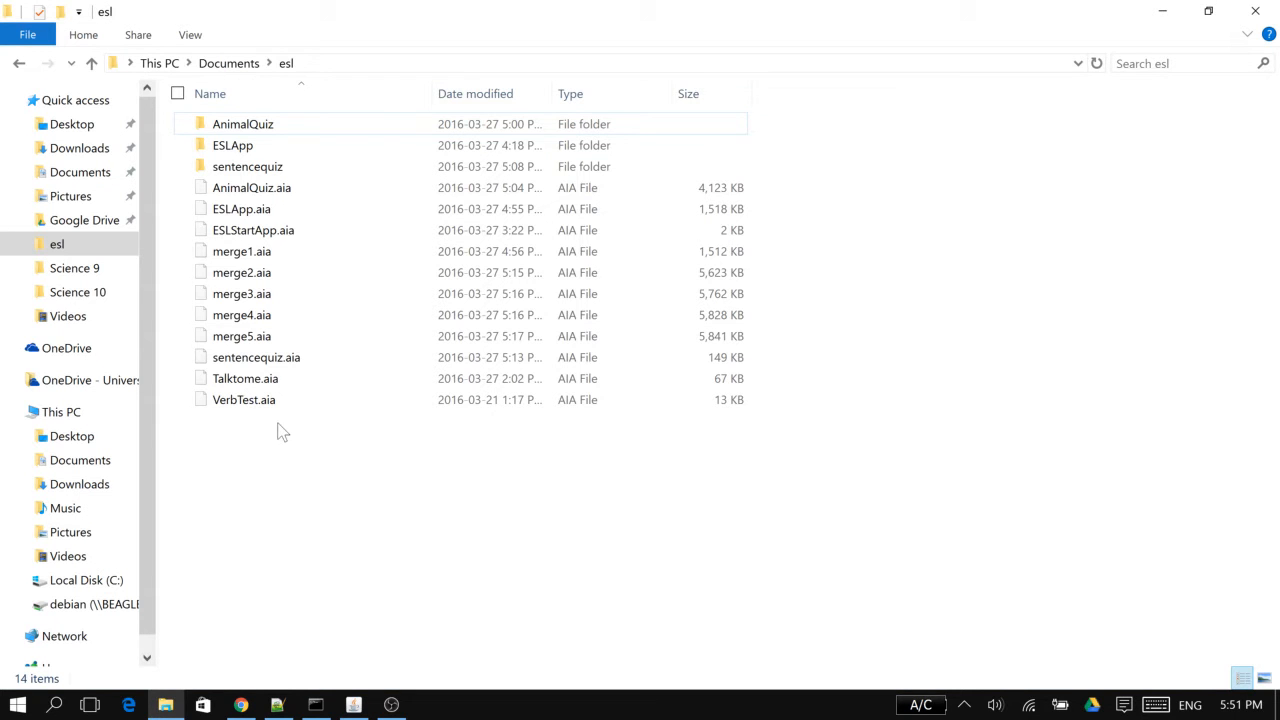
left_click(252, 197)
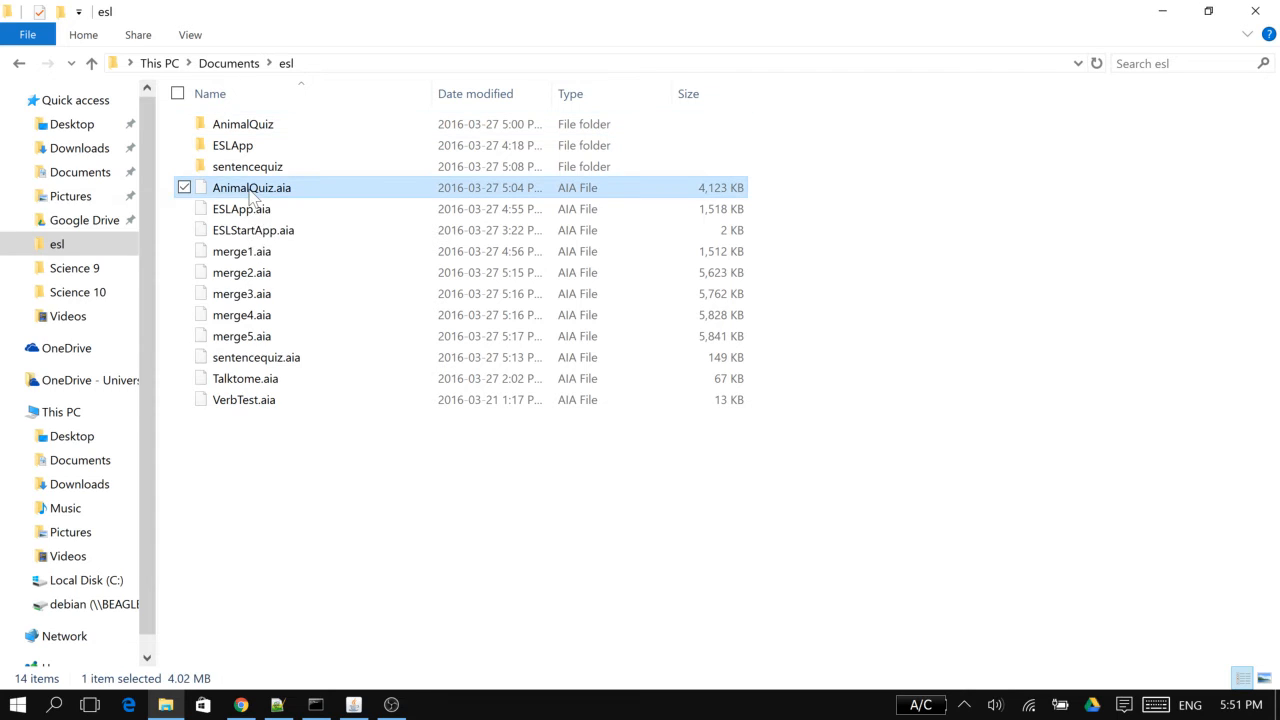
right_click(250, 199)
left_click(230, 195)
left_click(281, 222)
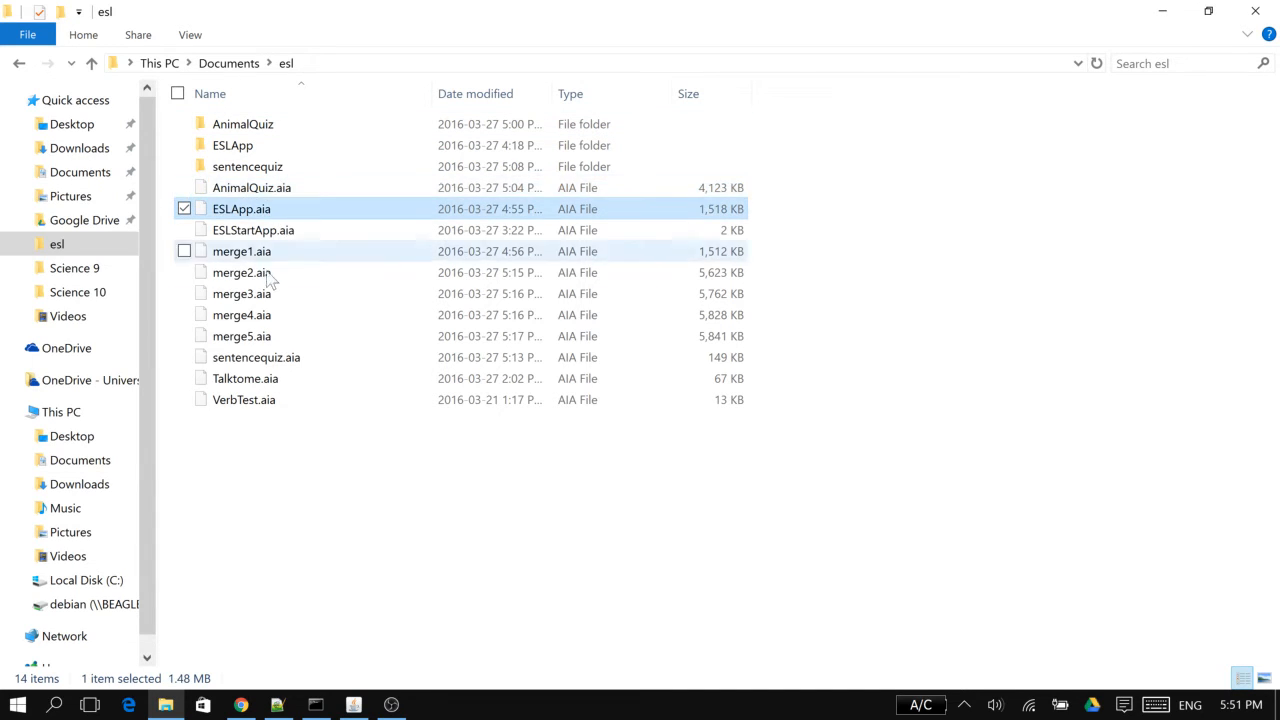
left_click(284, 188)
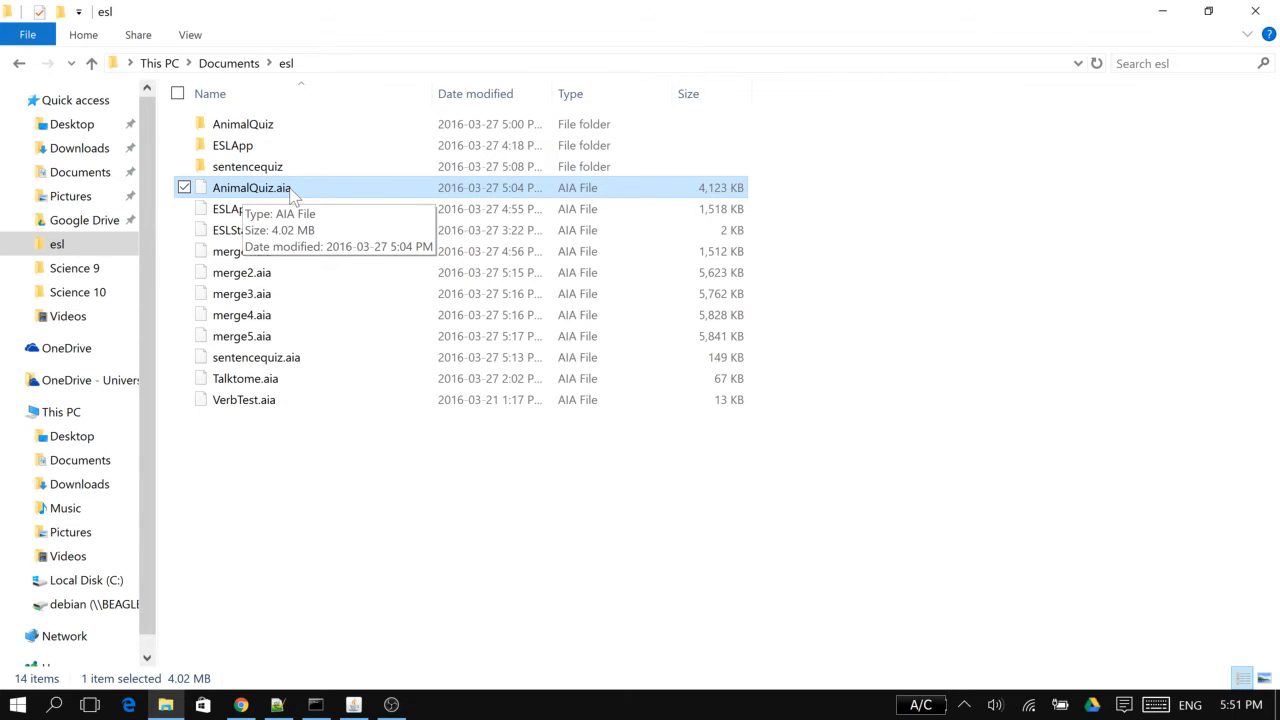
left_click_drag(290, 189, 316, 184)
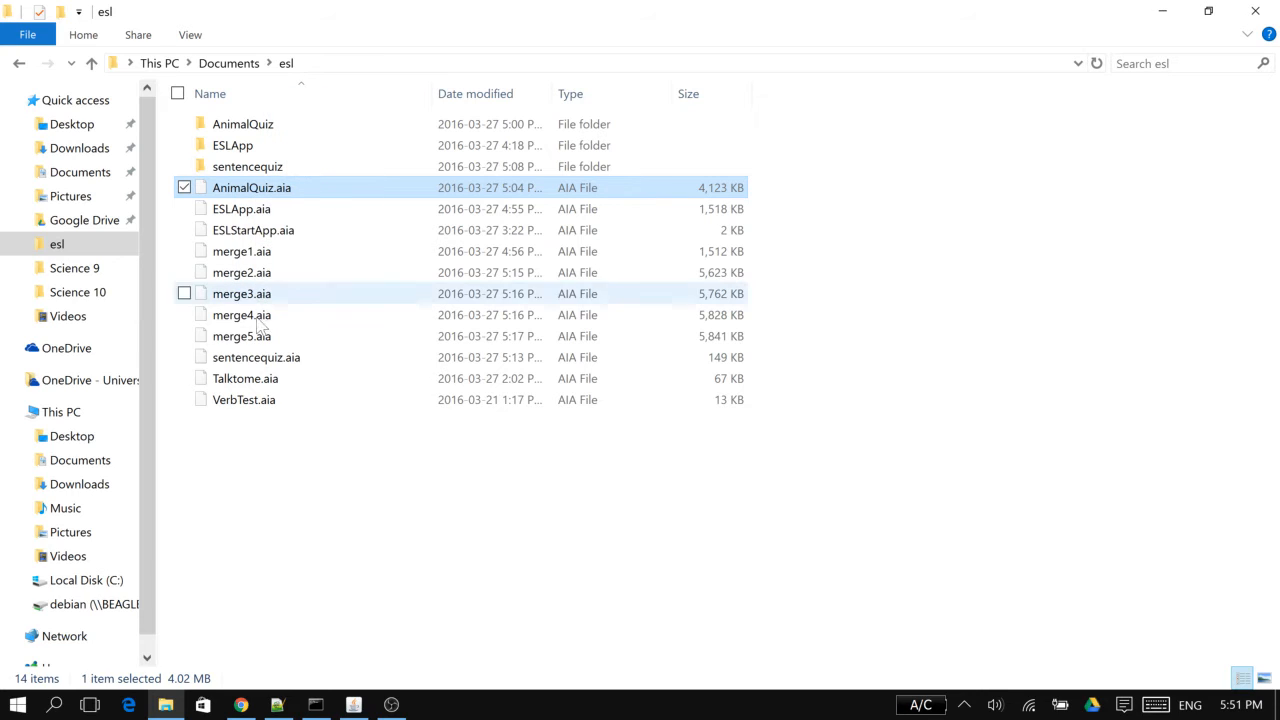
left_click(272, 402)
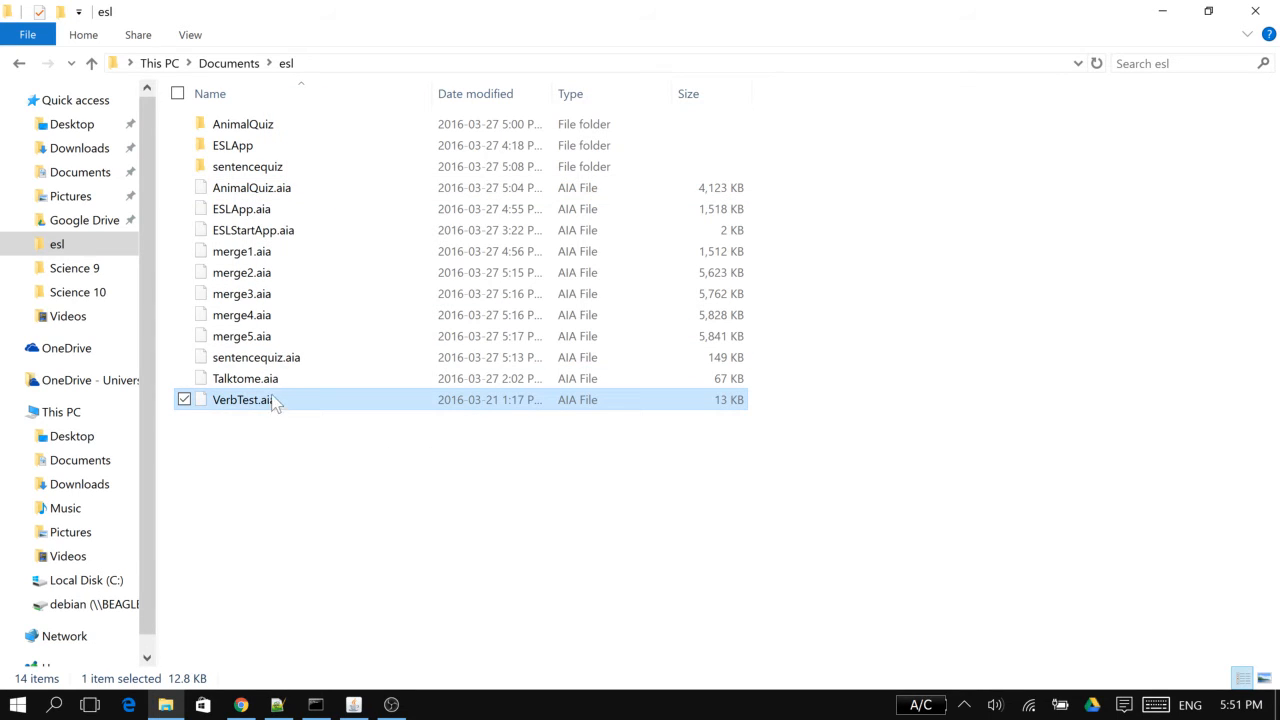
Rename sentencequiz.aia in the esl folder to sentencequiz.zip and accept the extension change
left_click(278, 360)
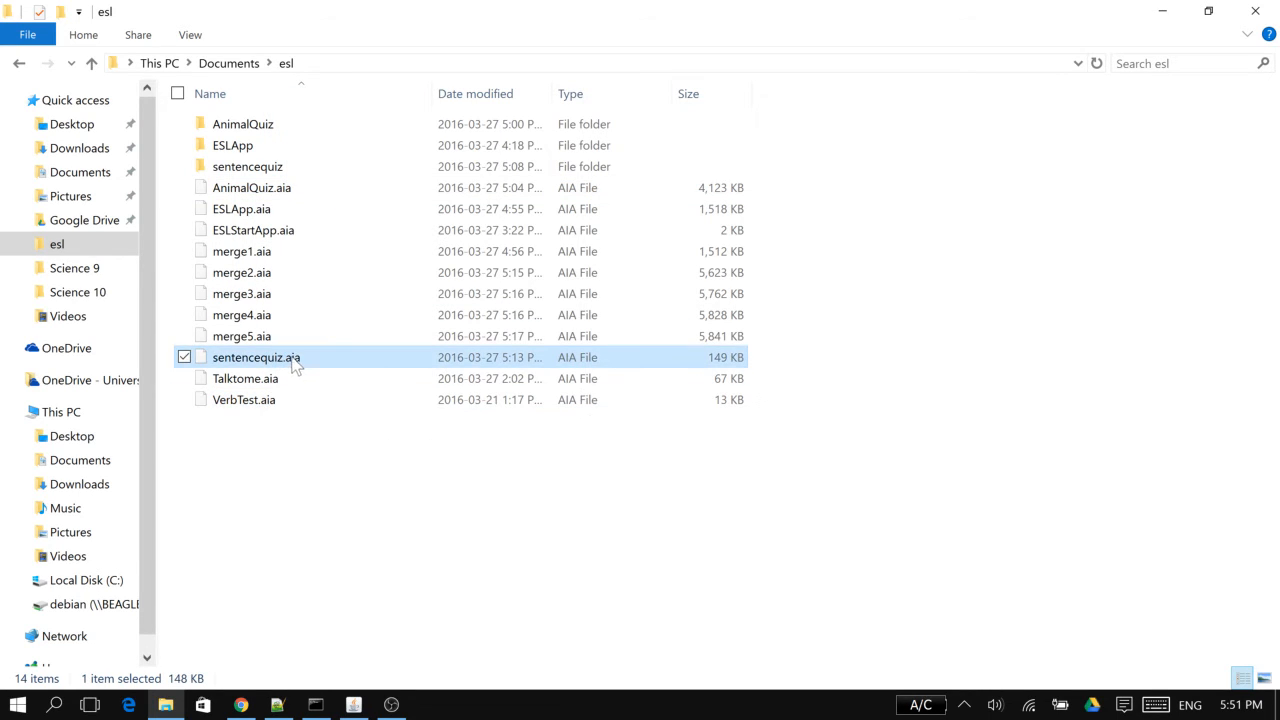
left_click(294, 362)
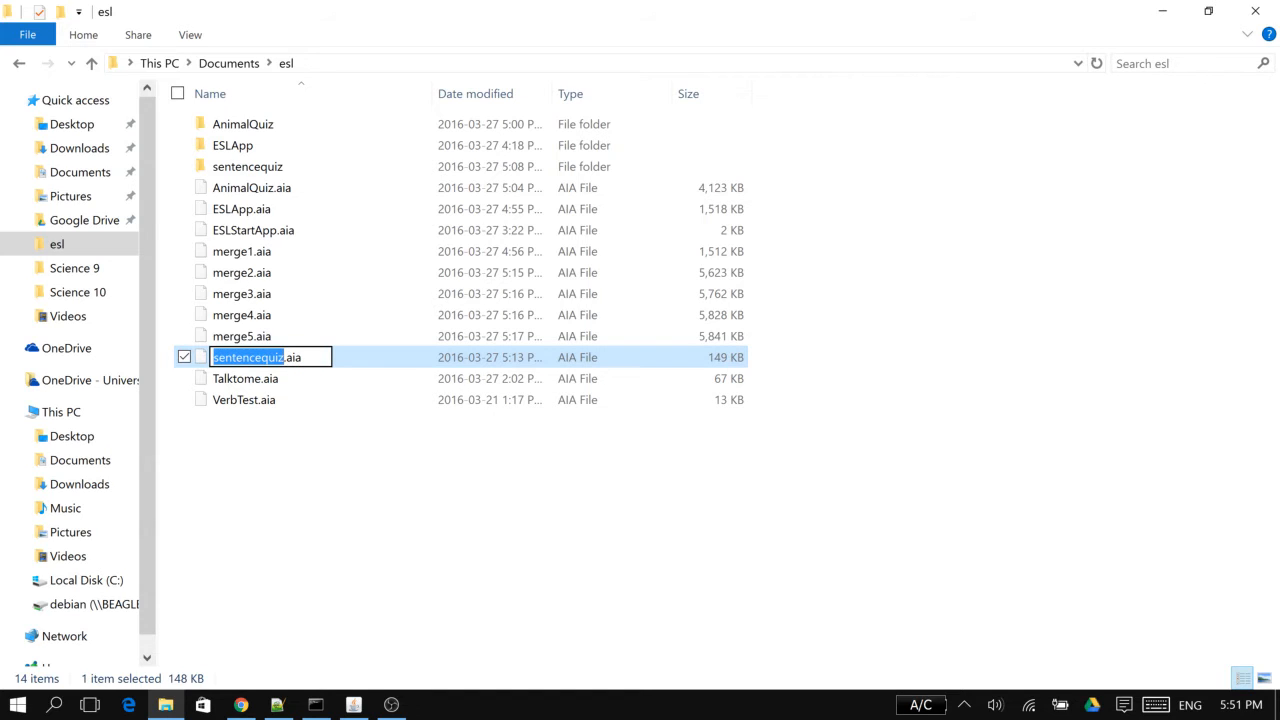
key("End")
key("BackSpace")
key("BackSpace")
key("BackSpace")
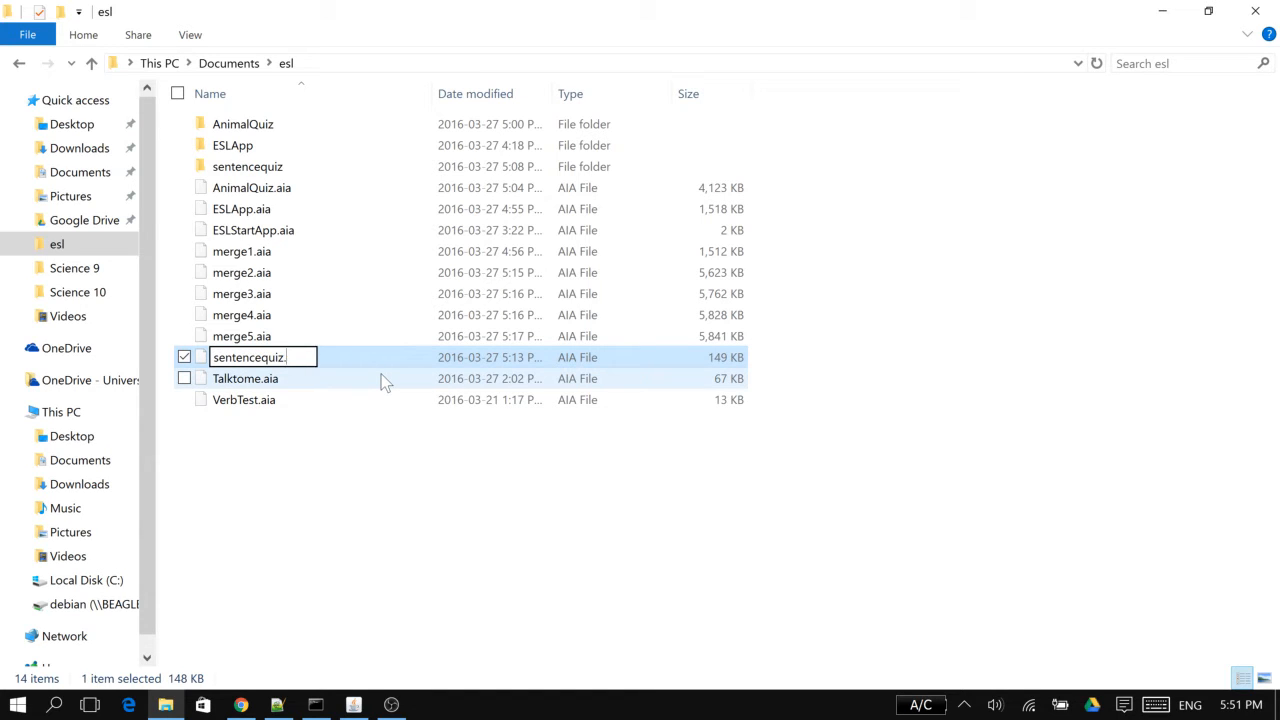
type("zip")
key("Return")
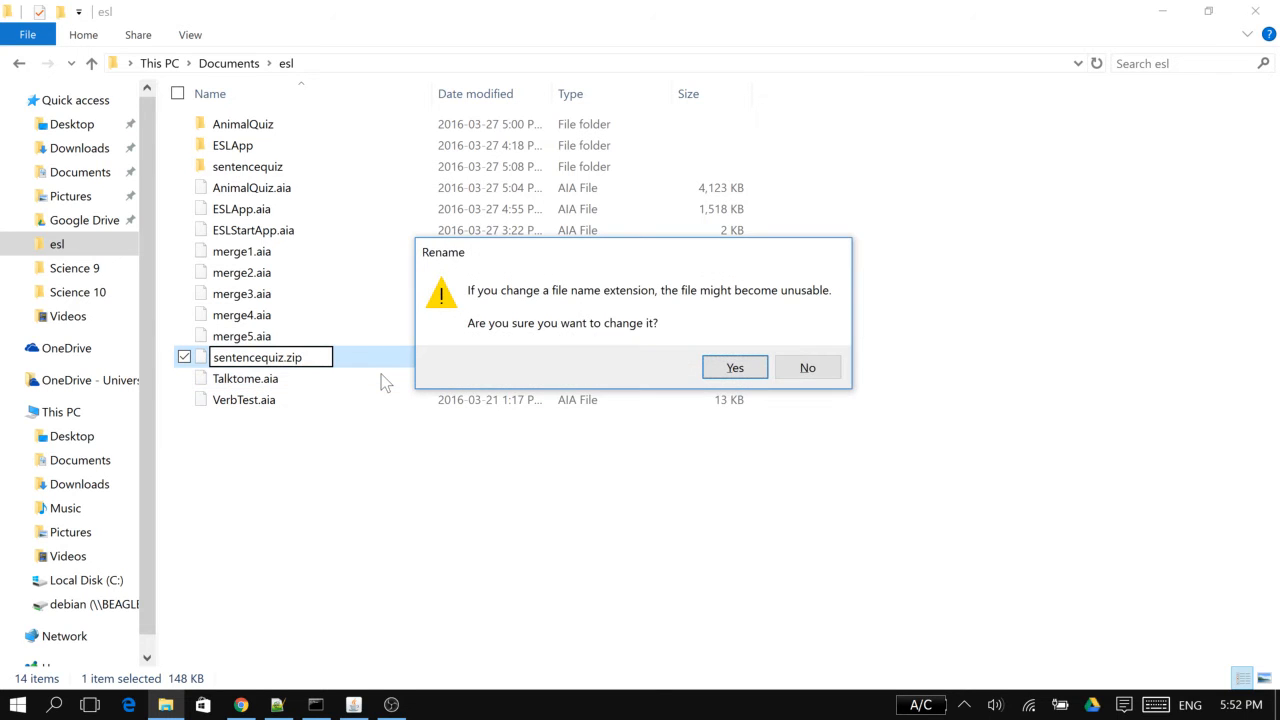
key("Return")
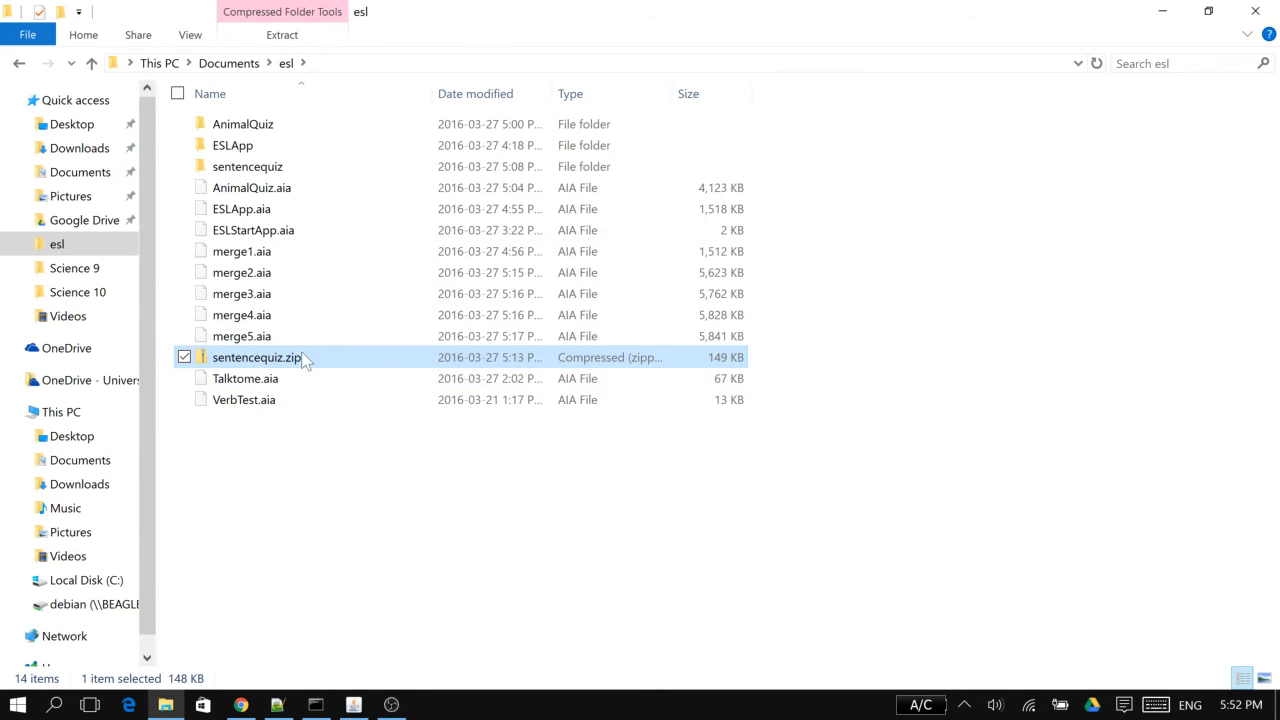
Open sentencequiz.zip and look through src, appinventor and the user folder to the .bky and .scm files in sentencequiz
double_click(300, 358)
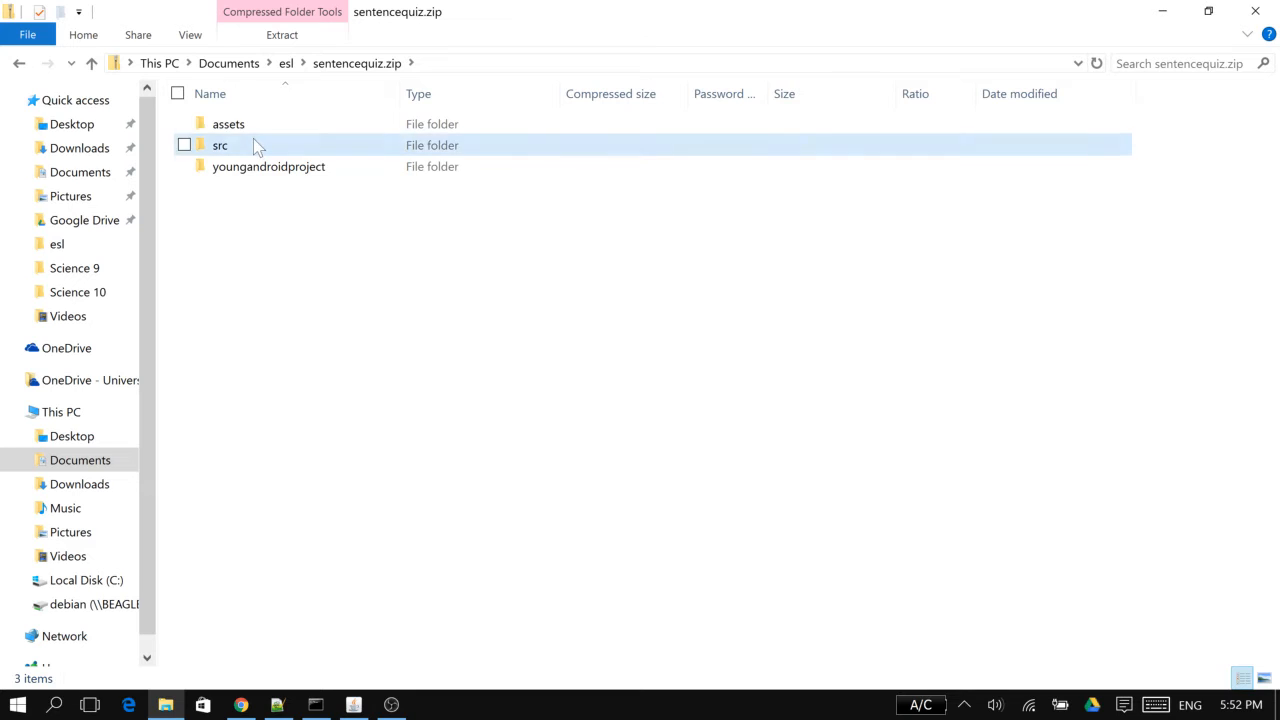
double_click(253, 145)
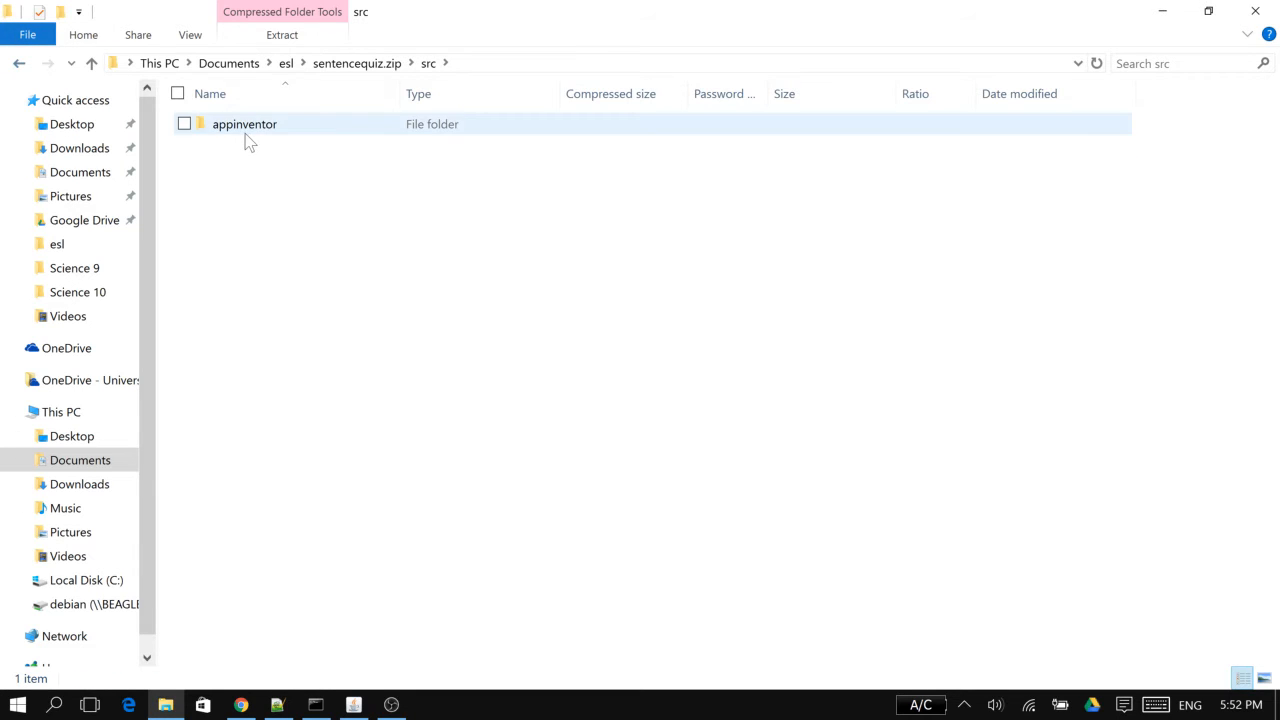
double_click(245, 133)
left_click(19, 63)
left_click(19, 63)
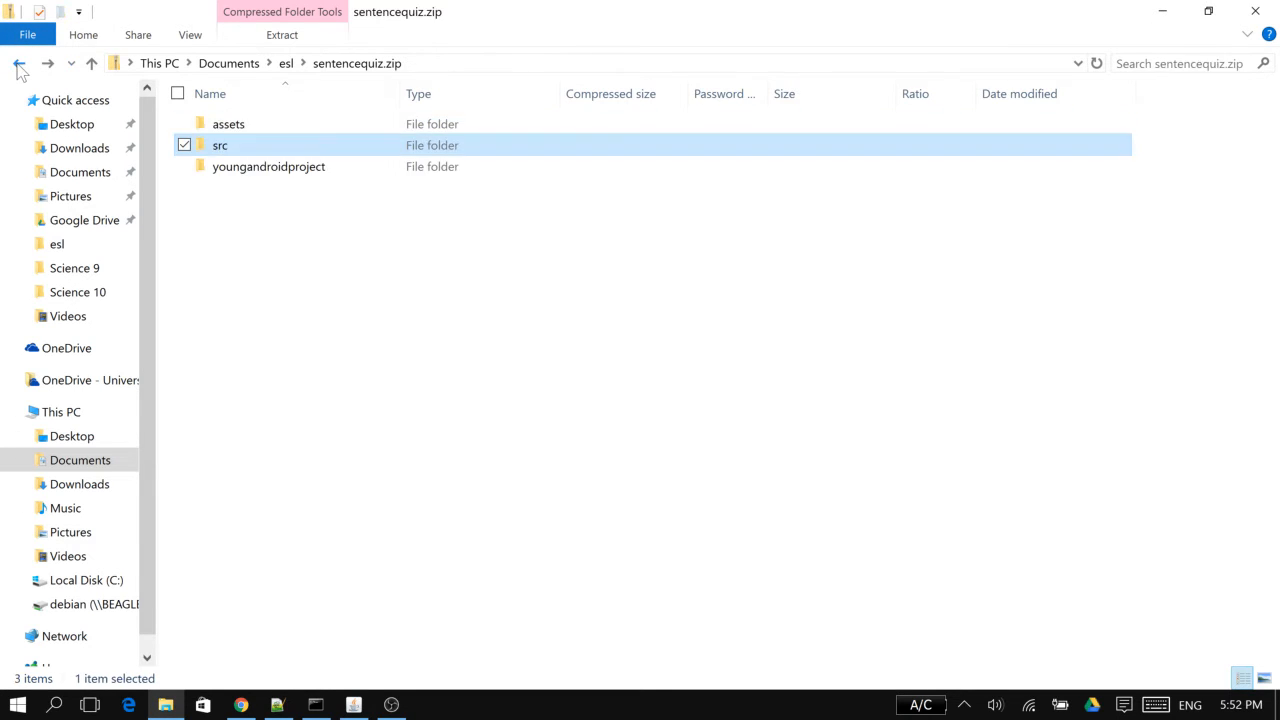
left_click(19, 63)
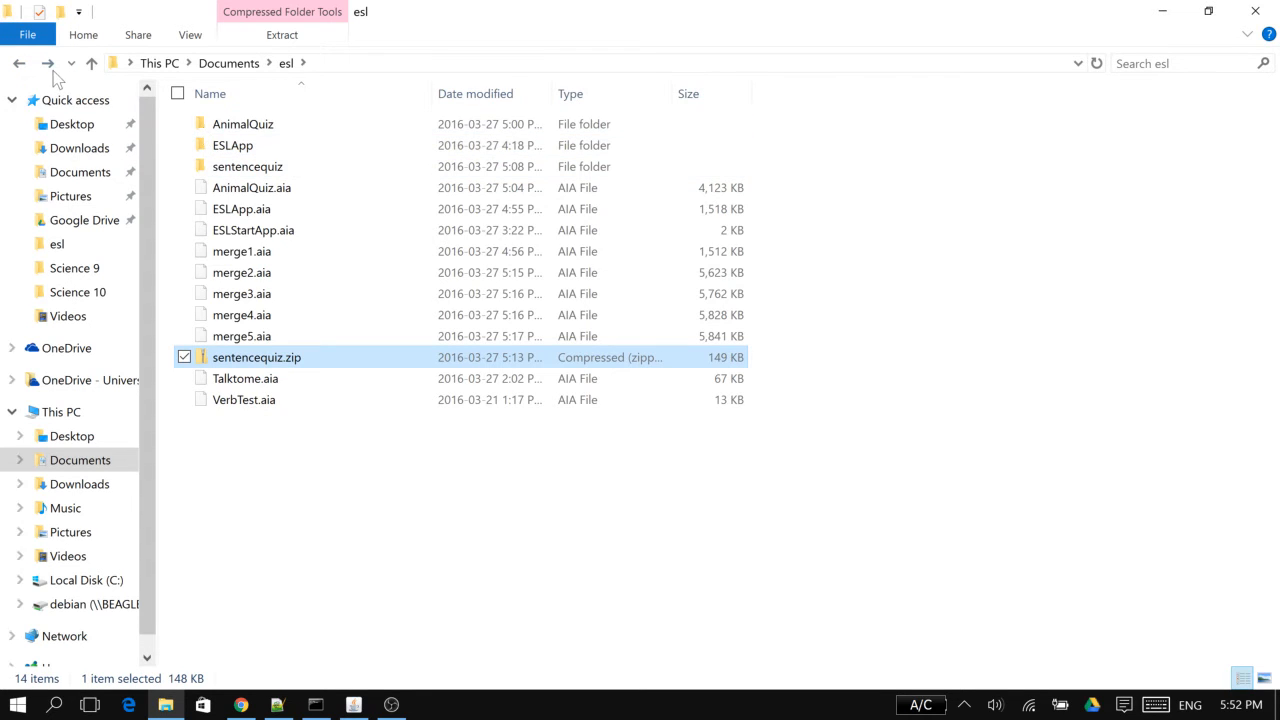
left_click(49, 66)
left_click(49, 66)
left_click(49, 66)
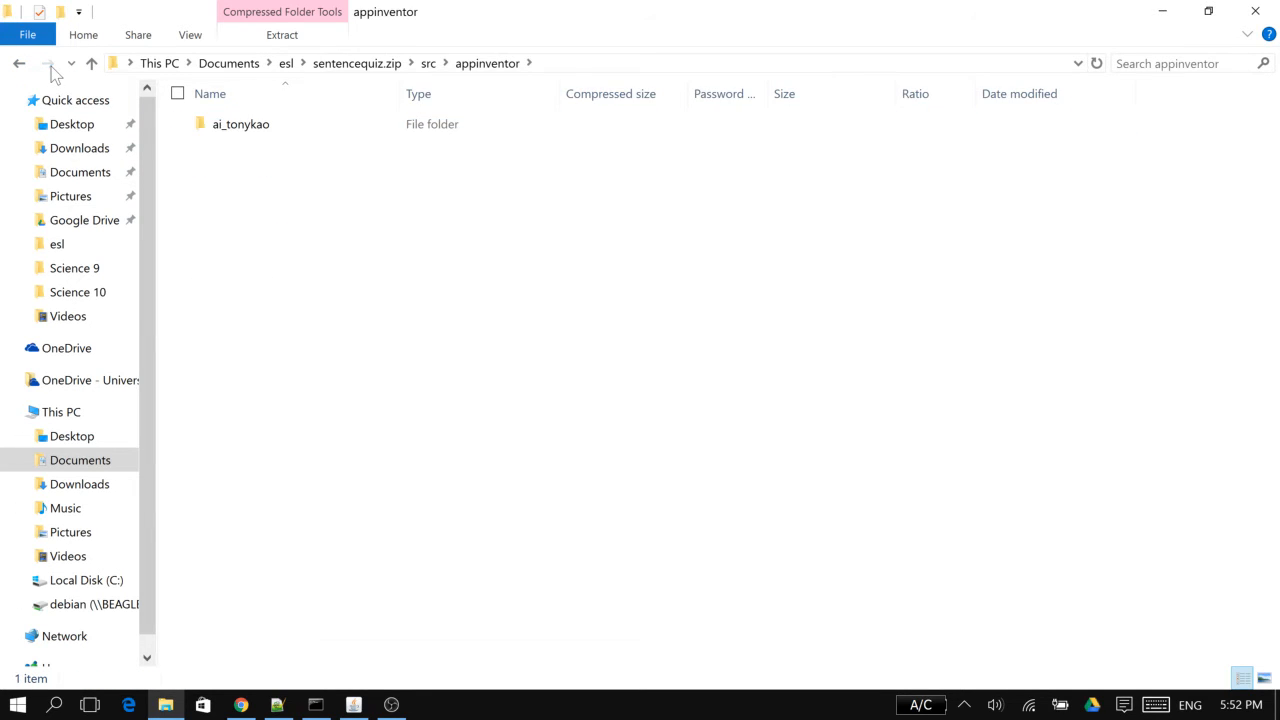
double_click(222, 127)
left_click(228, 133)
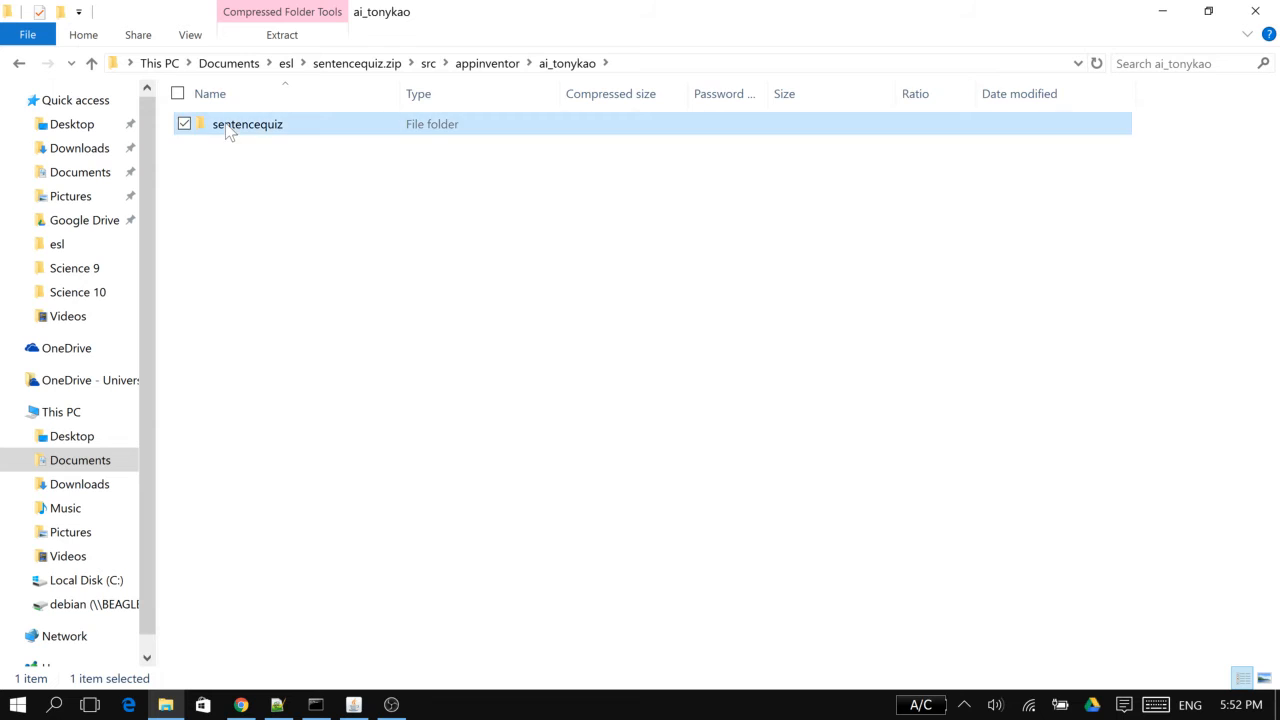
double_click(228, 133)
scroll(330, 300, "down", 1)
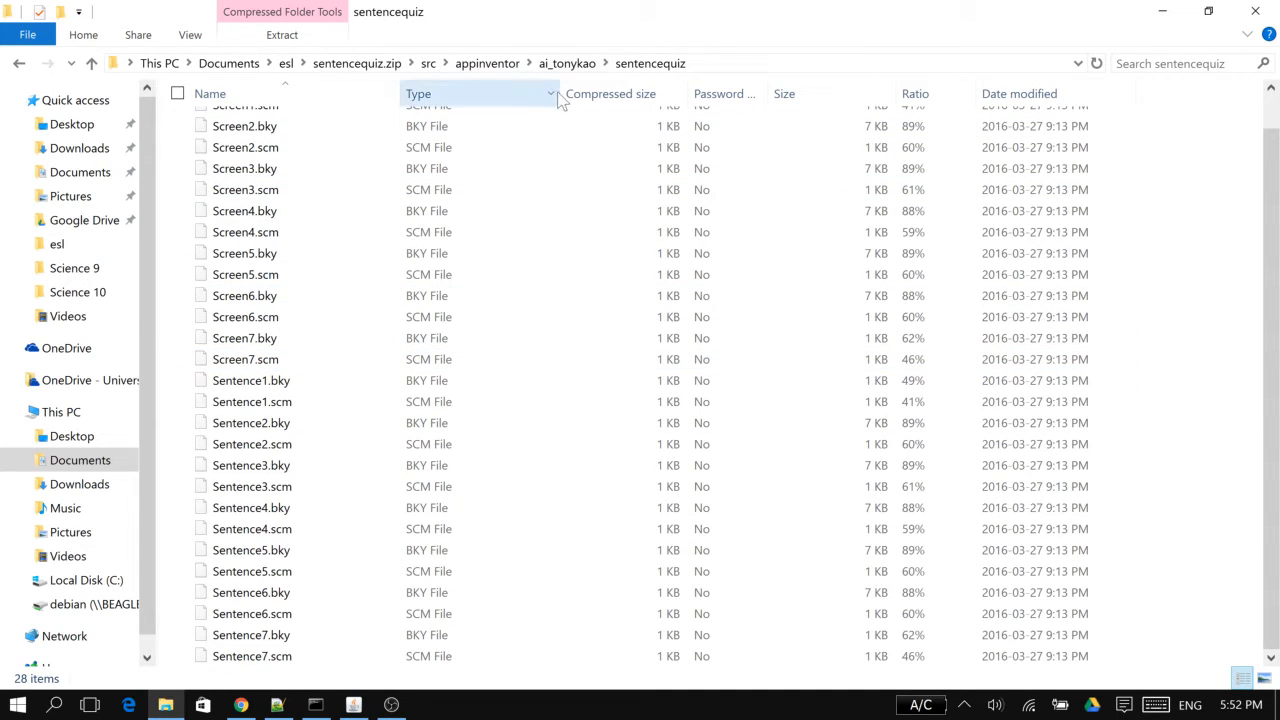
Return to the root of sentencequiz.zip and retrace the path from src to the project's screen files, examining their names
left_click(427, 63)
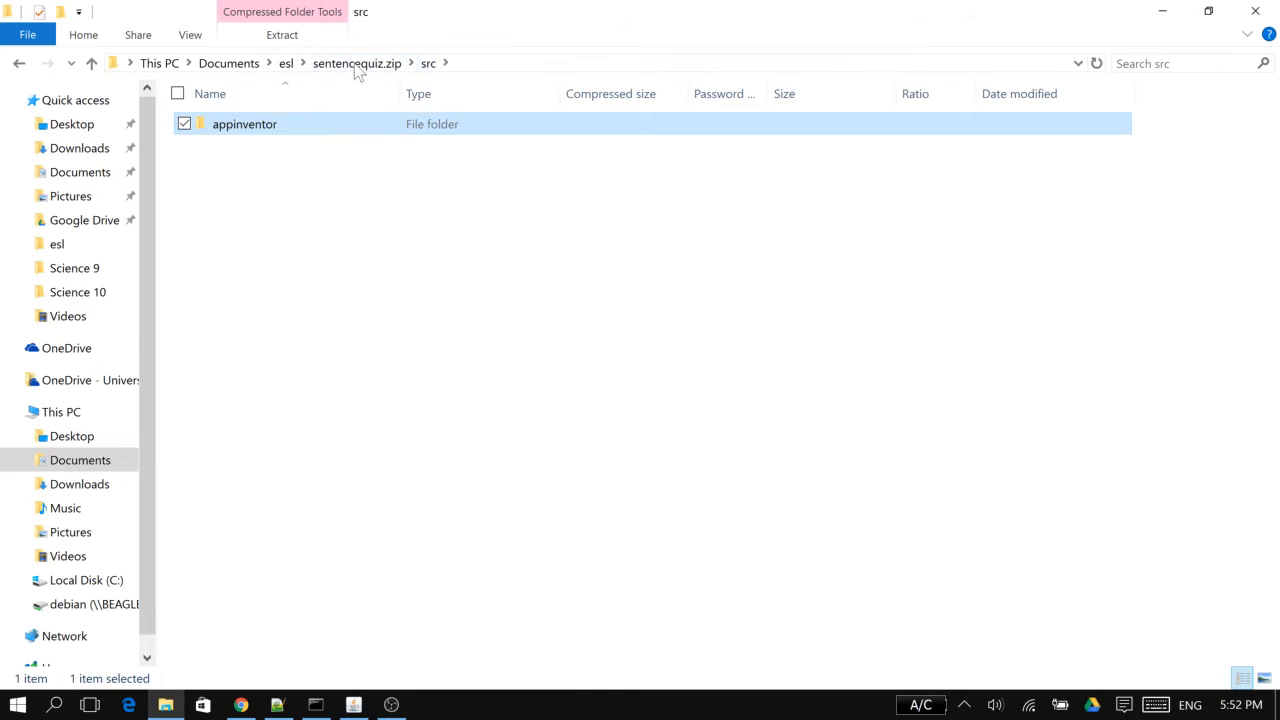
left_click(365, 63)
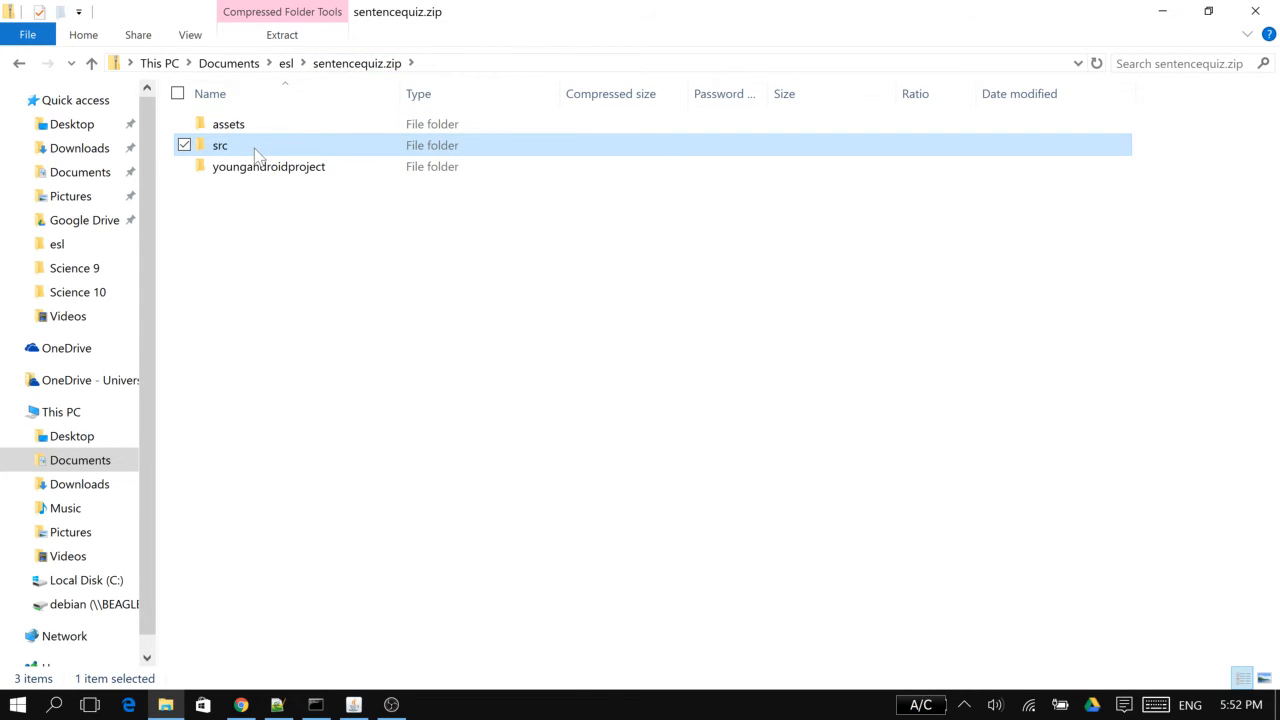
double_click(254, 148)
double_click(245, 125)
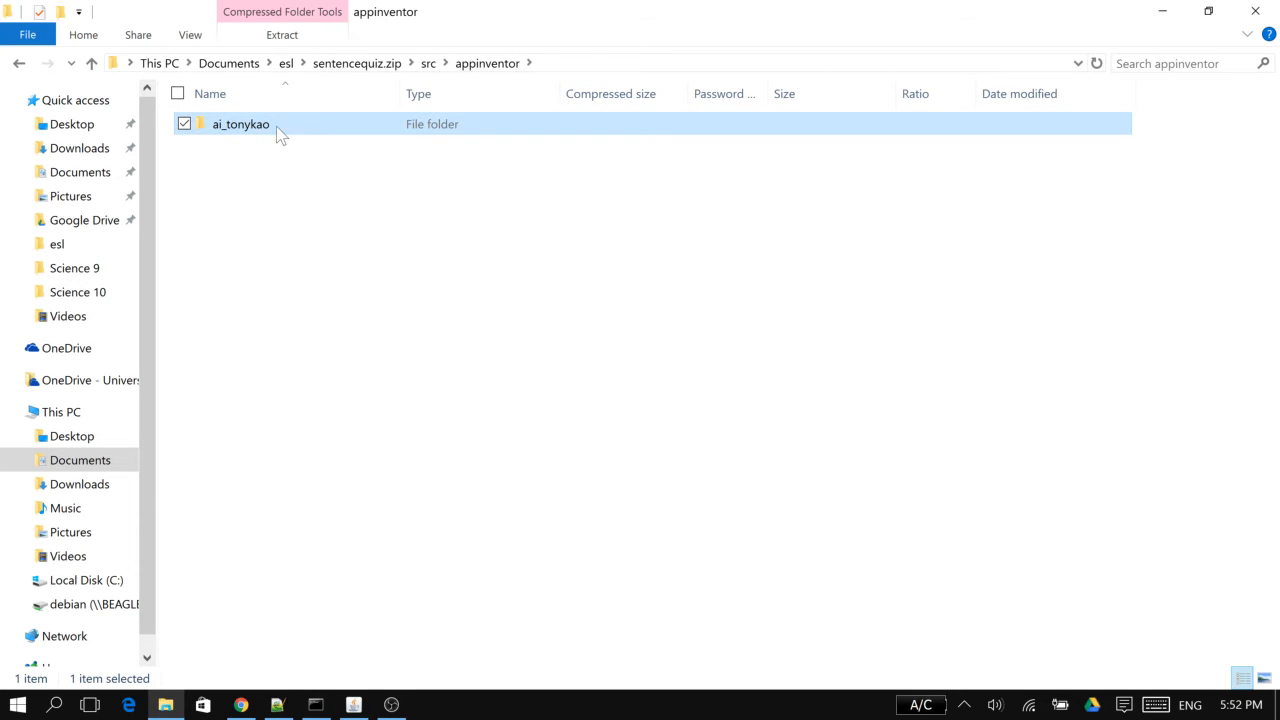
double_click(278, 133)
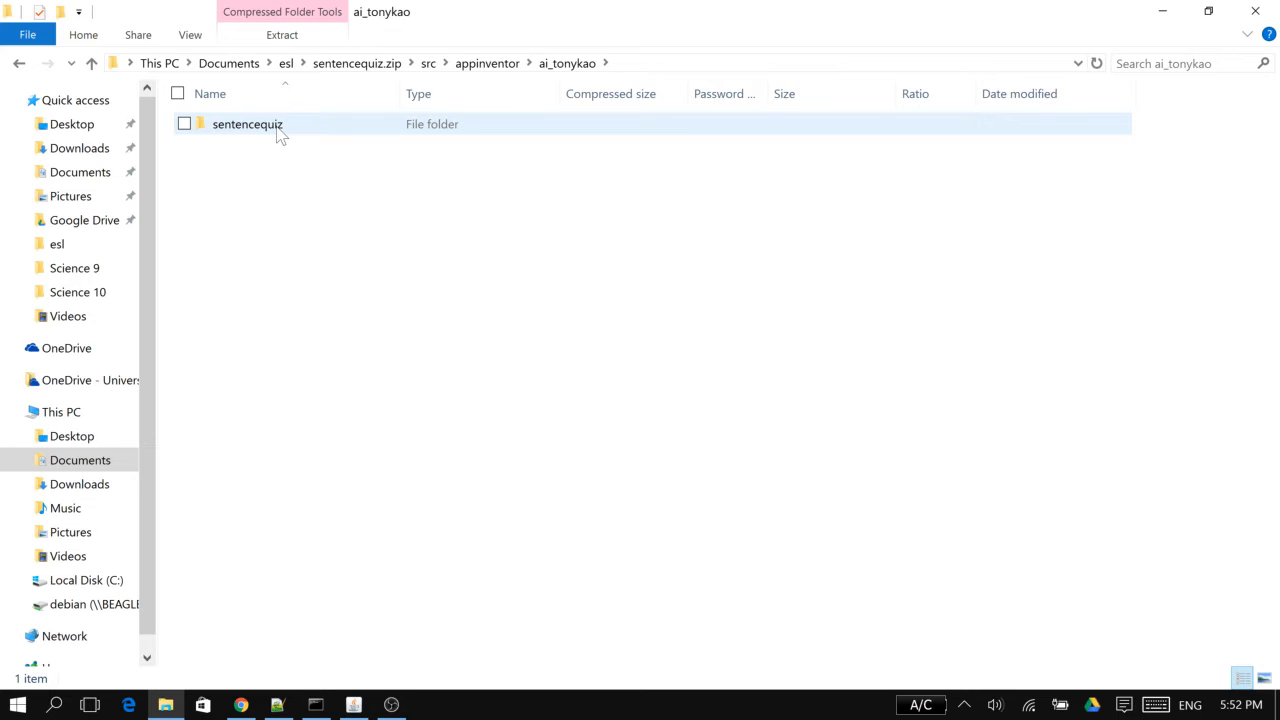
double_click(280, 135)
scroll(301, 240, "down", 1)
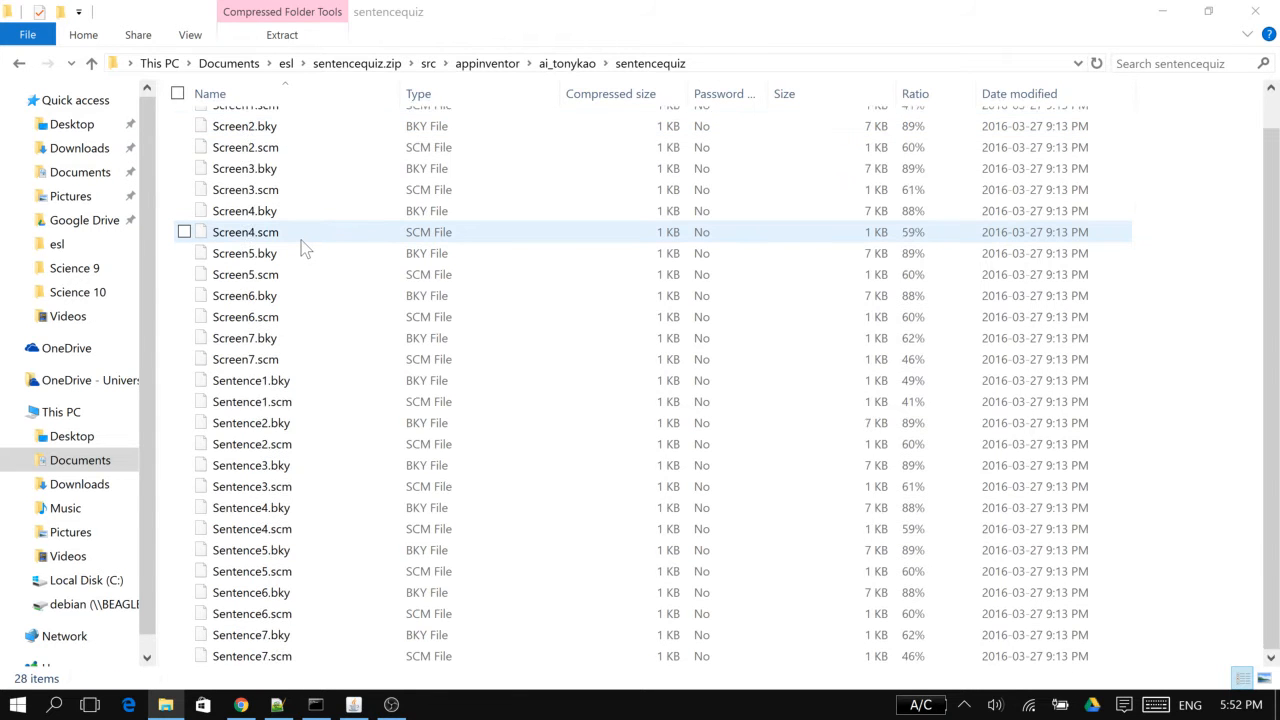
scroll(301, 240, "up", 1)
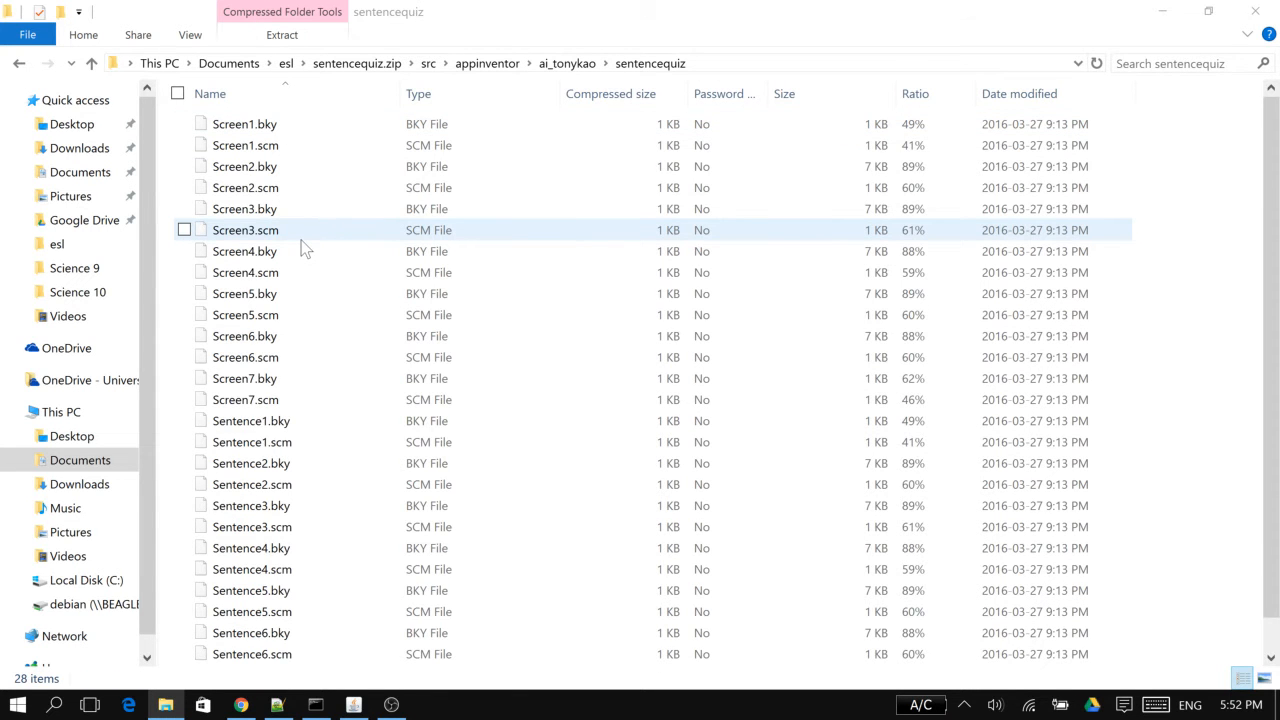
Open the uncompressed sentencequiz folder in esl and load all its Sentence .bky and .scm files into Notepad++
left_click(286, 63)
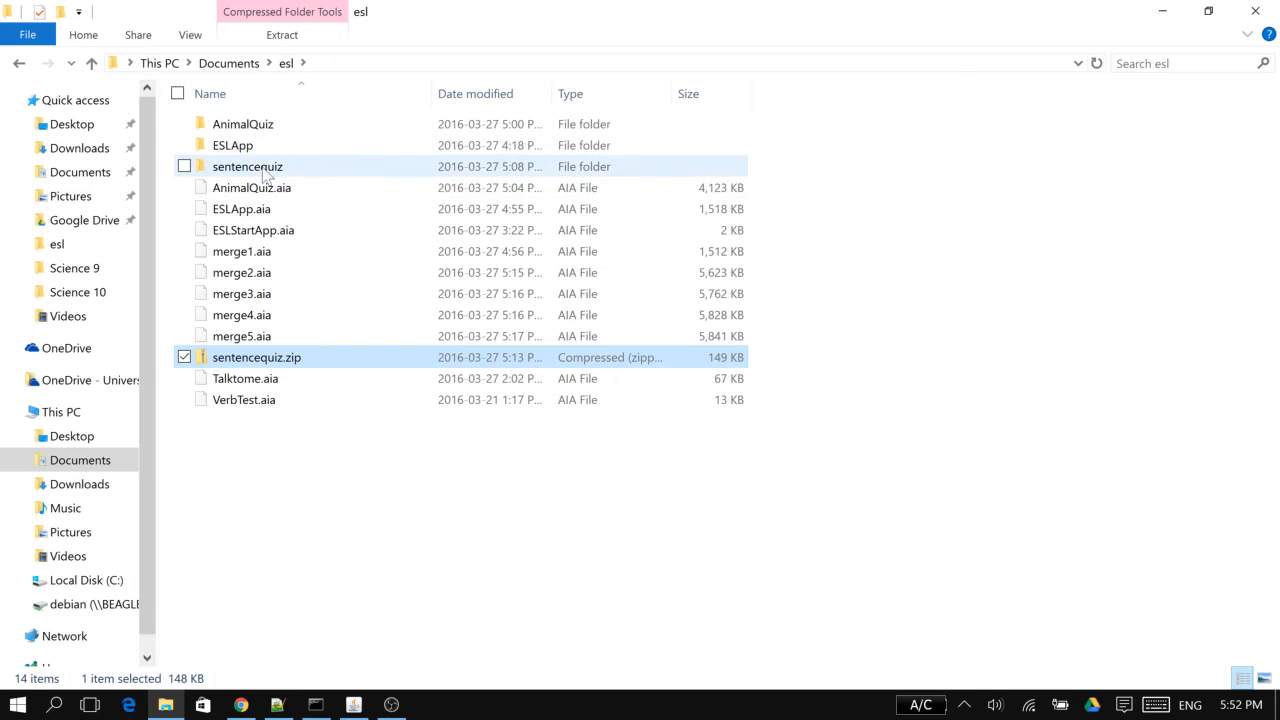
double_click(265, 166)
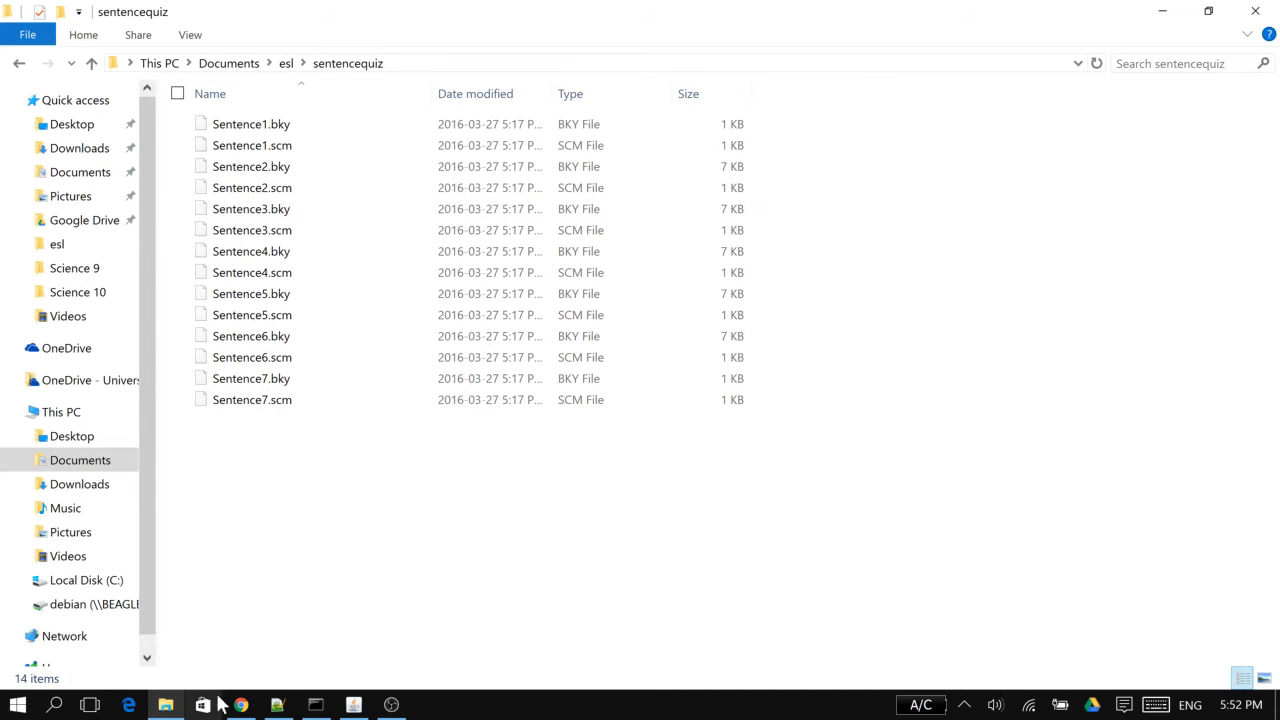
left_click(278, 705)
left_click_drag(392, 10, 570, 176)
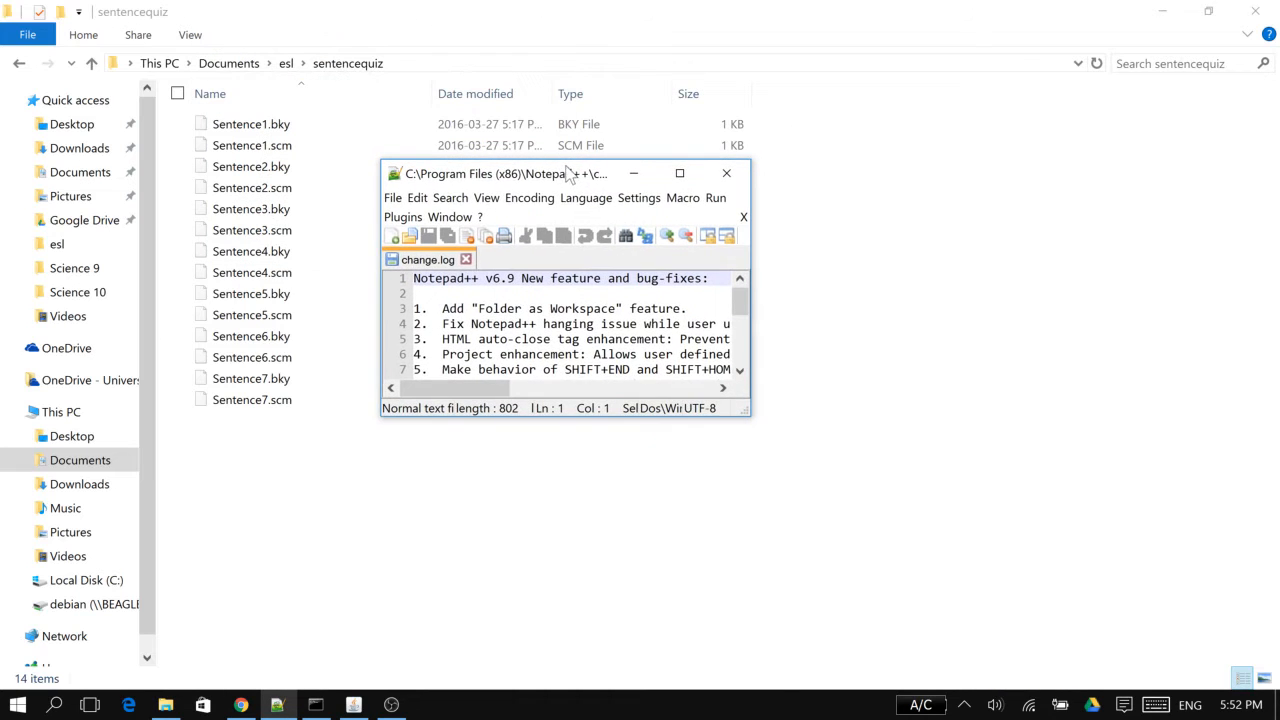
left_click_drag(331, 457, 794, 211)
left_click_drag(766, 330, 482, 296)
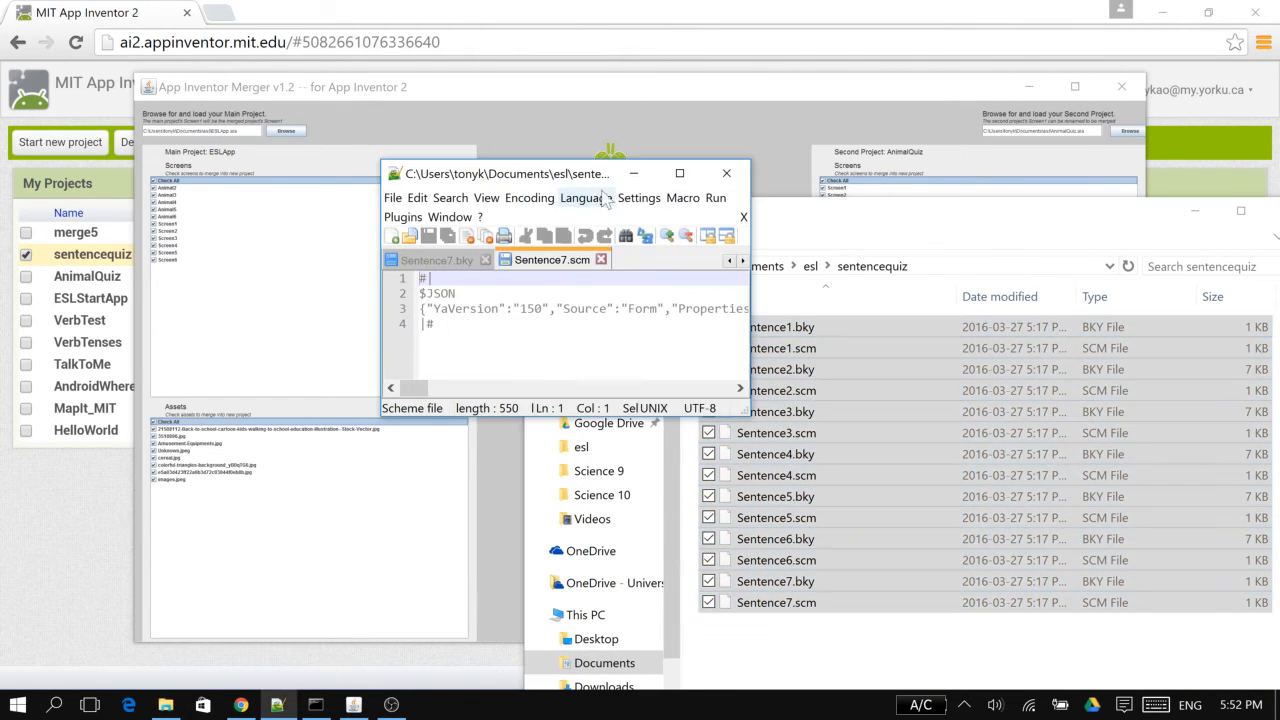
Examine the form's $Name value in Sentence7.scm in a maximized Notepad++ window, and close the editor
left_click(679, 174)
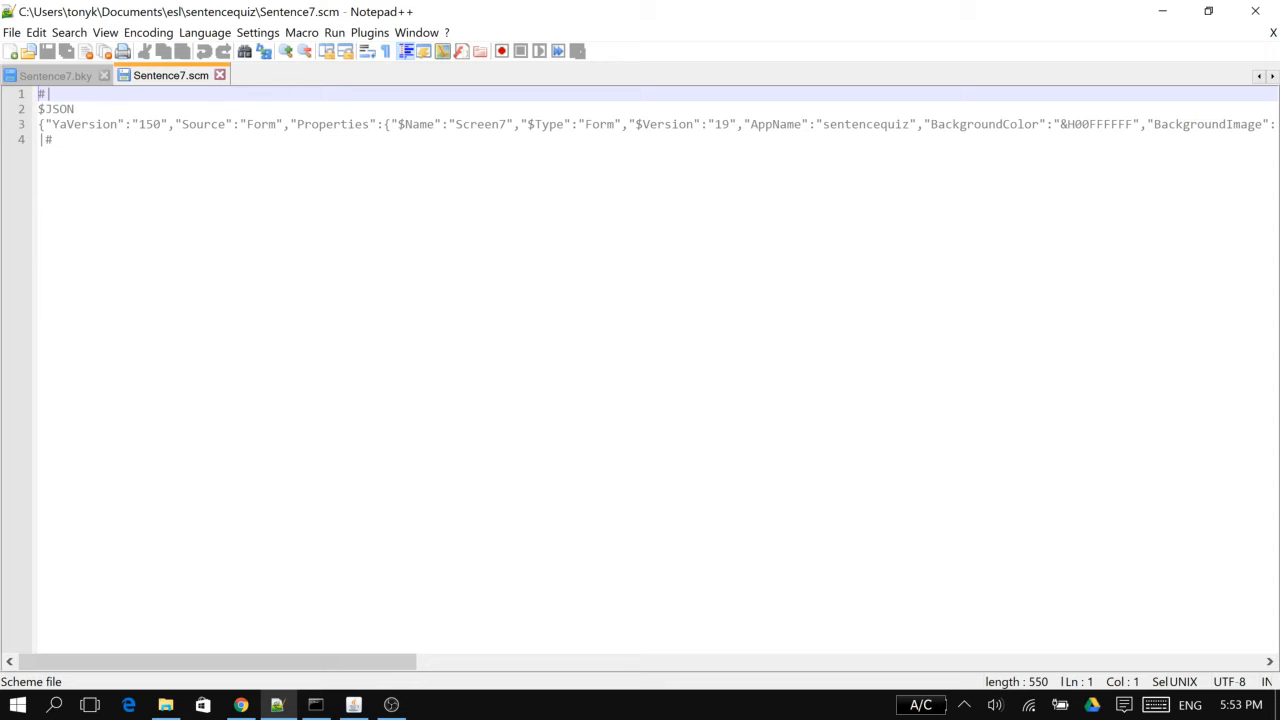
double_click(479, 126)
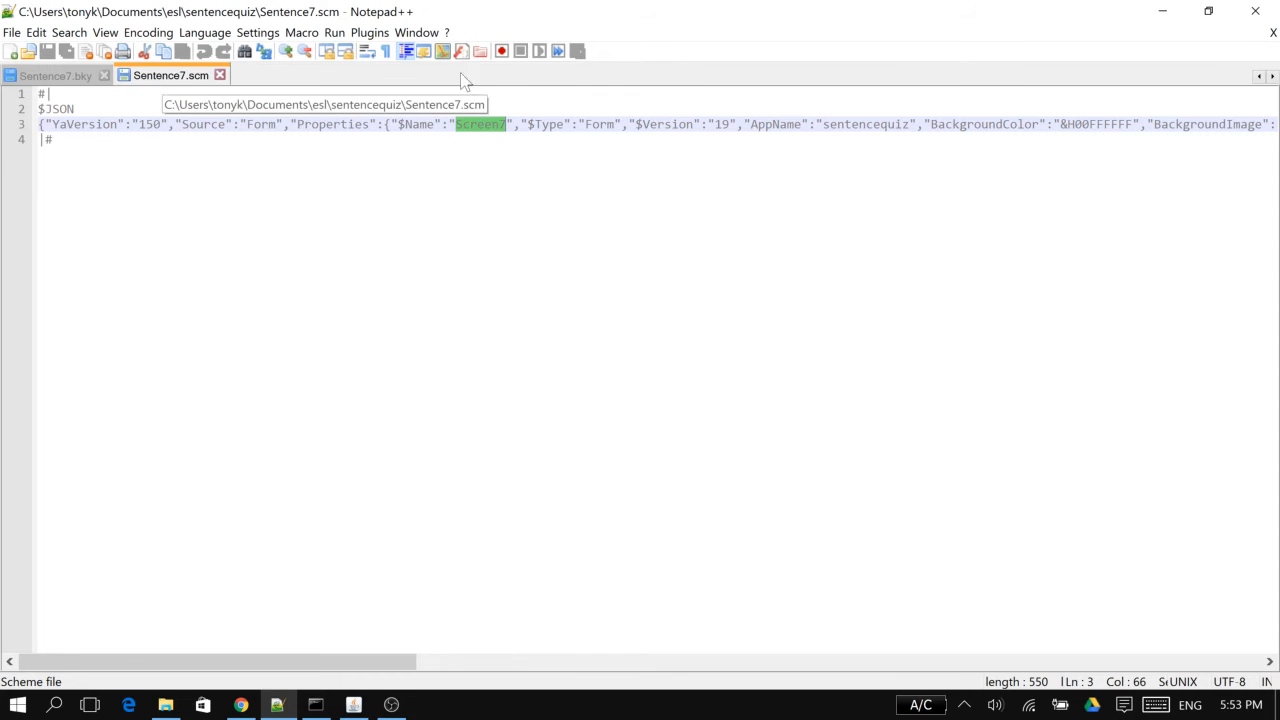
left_click(1256, 11)
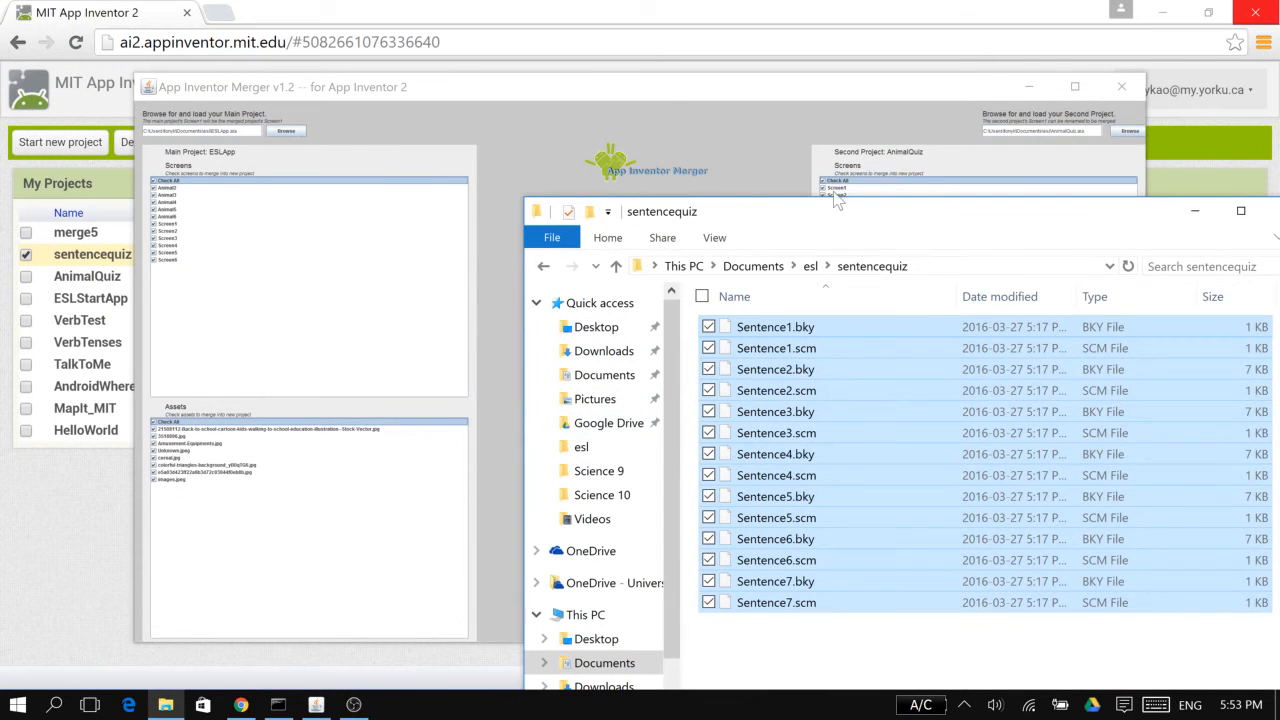
Reopen sentencequiz.zip from esl and browse through src and appinventor to examine its Screen and Sentence file names
left_click_drag(800, 220, 365, 42)
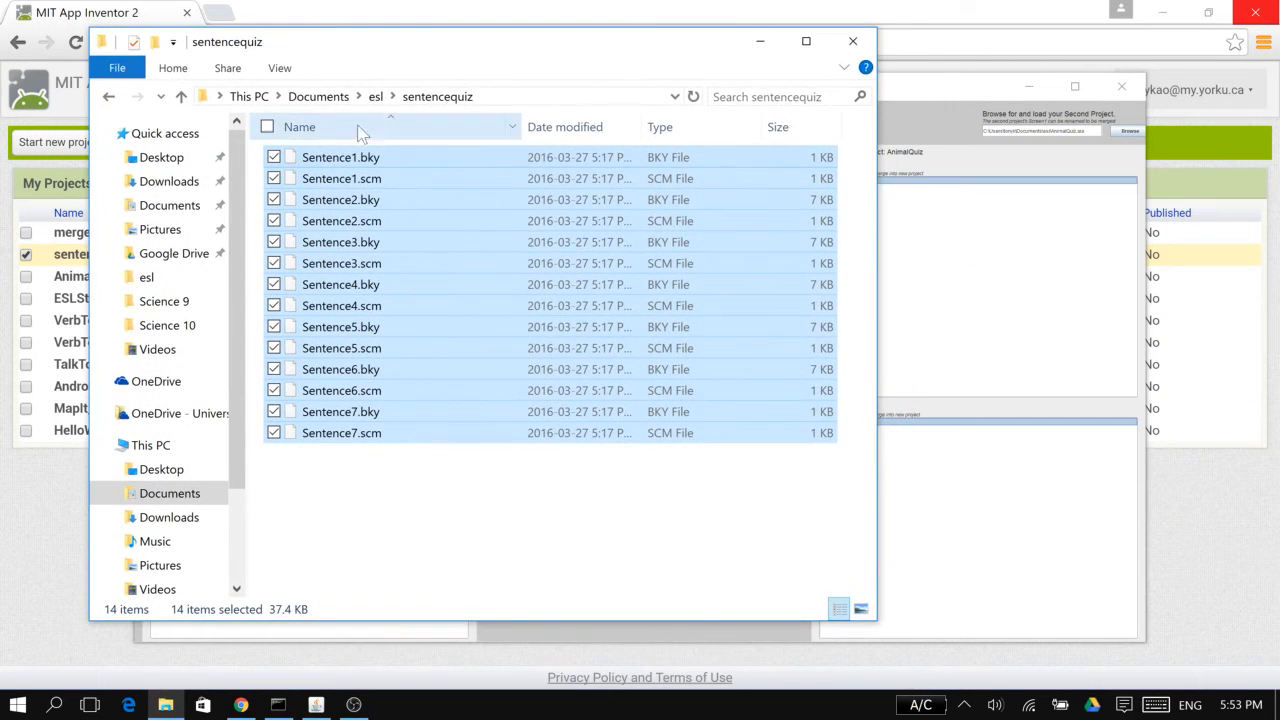
left_click(375, 96)
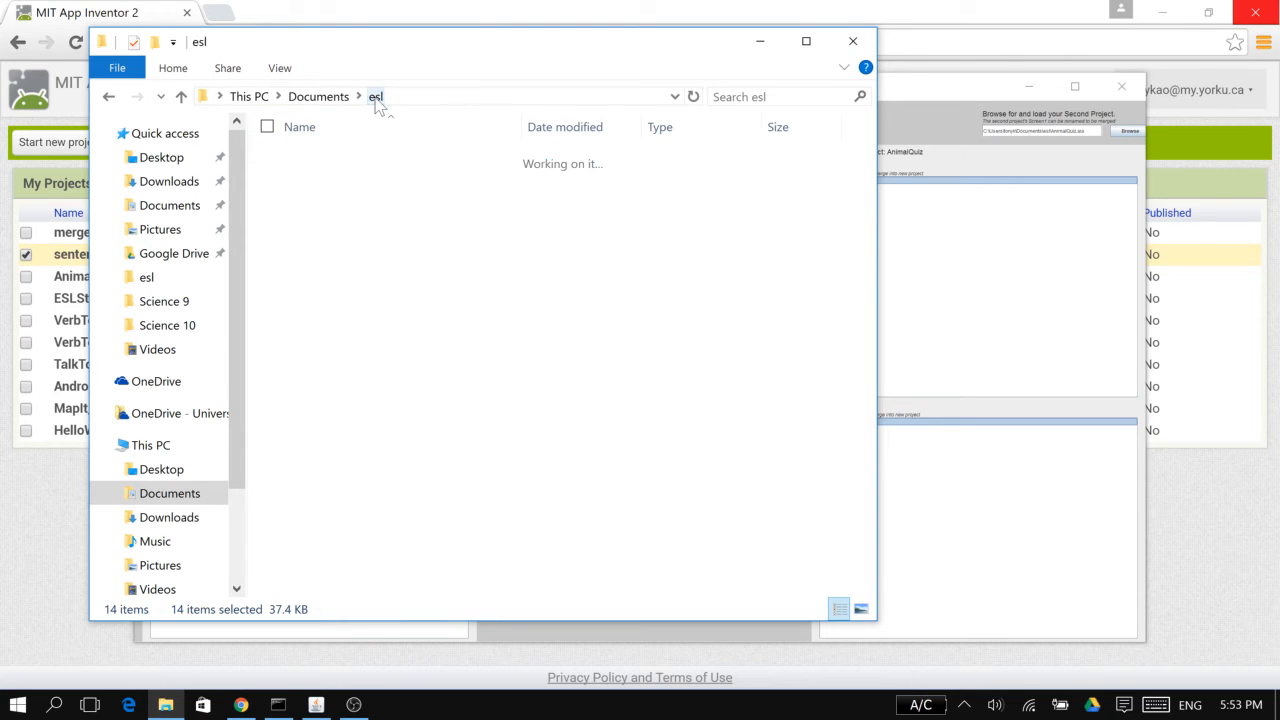
double_click(340, 391)
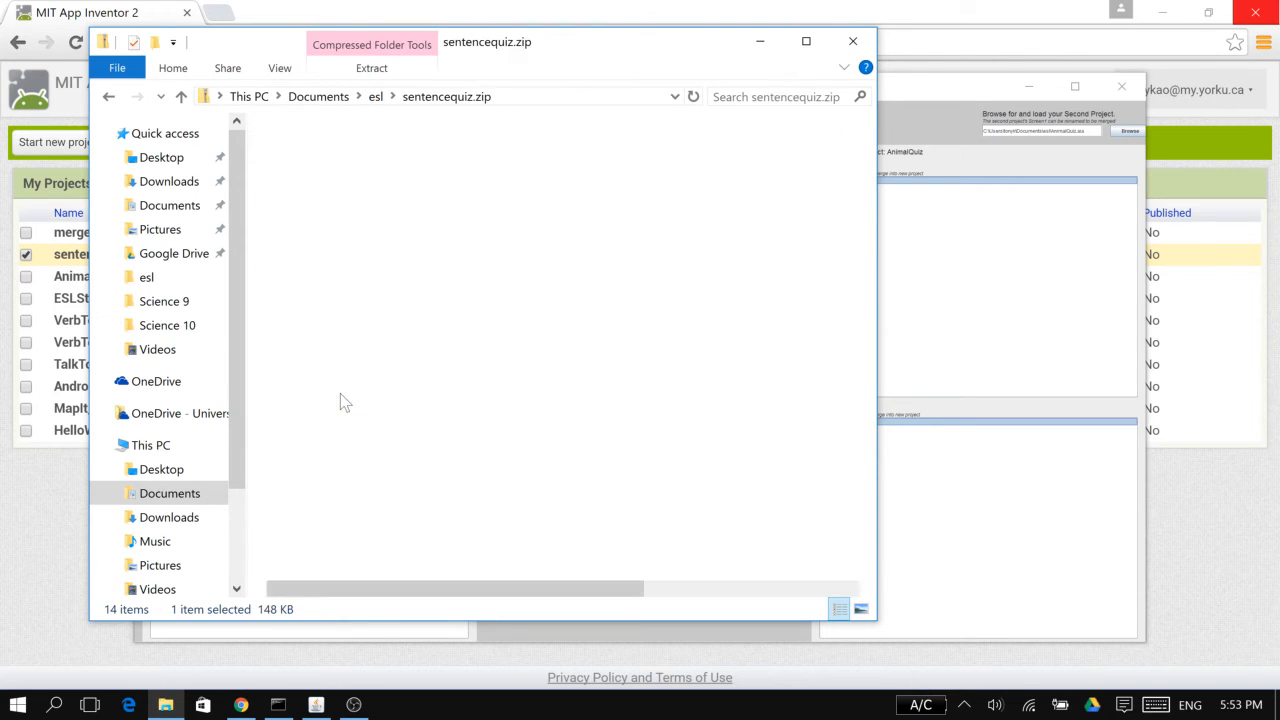
double_click(329, 180)
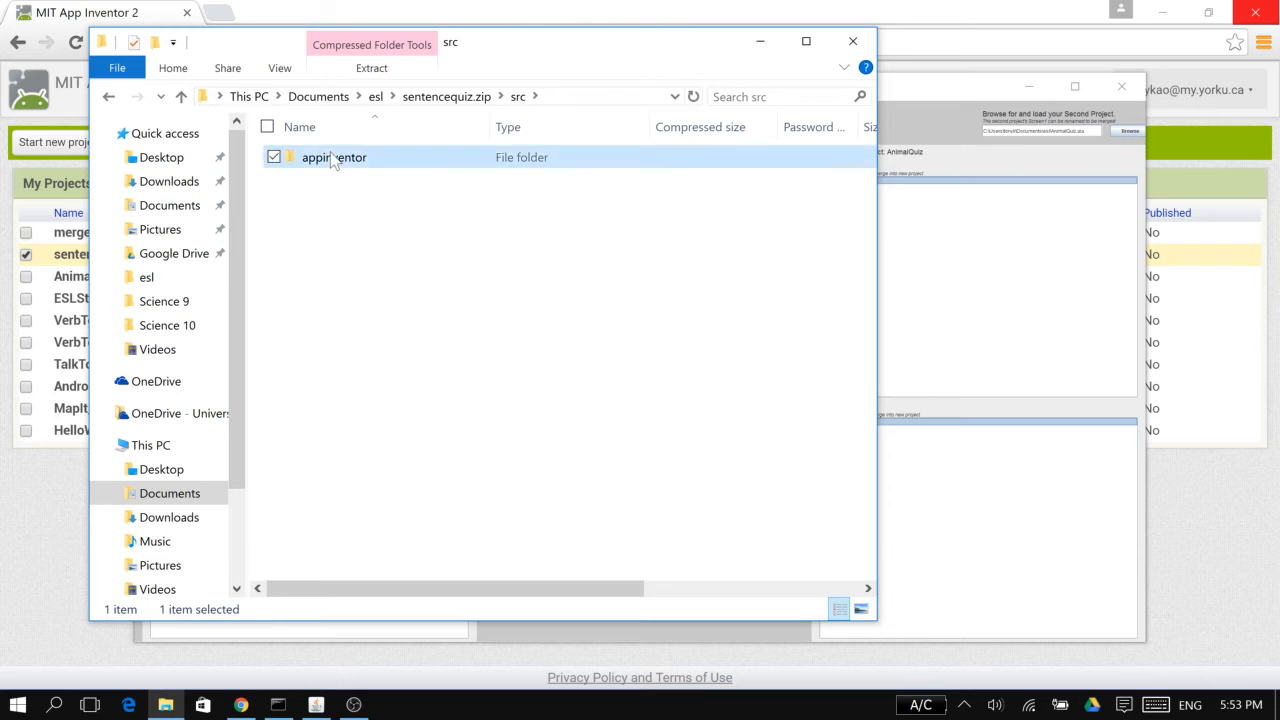
double_click(333, 159)
double_click(333, 159)
double_click(334, 157)
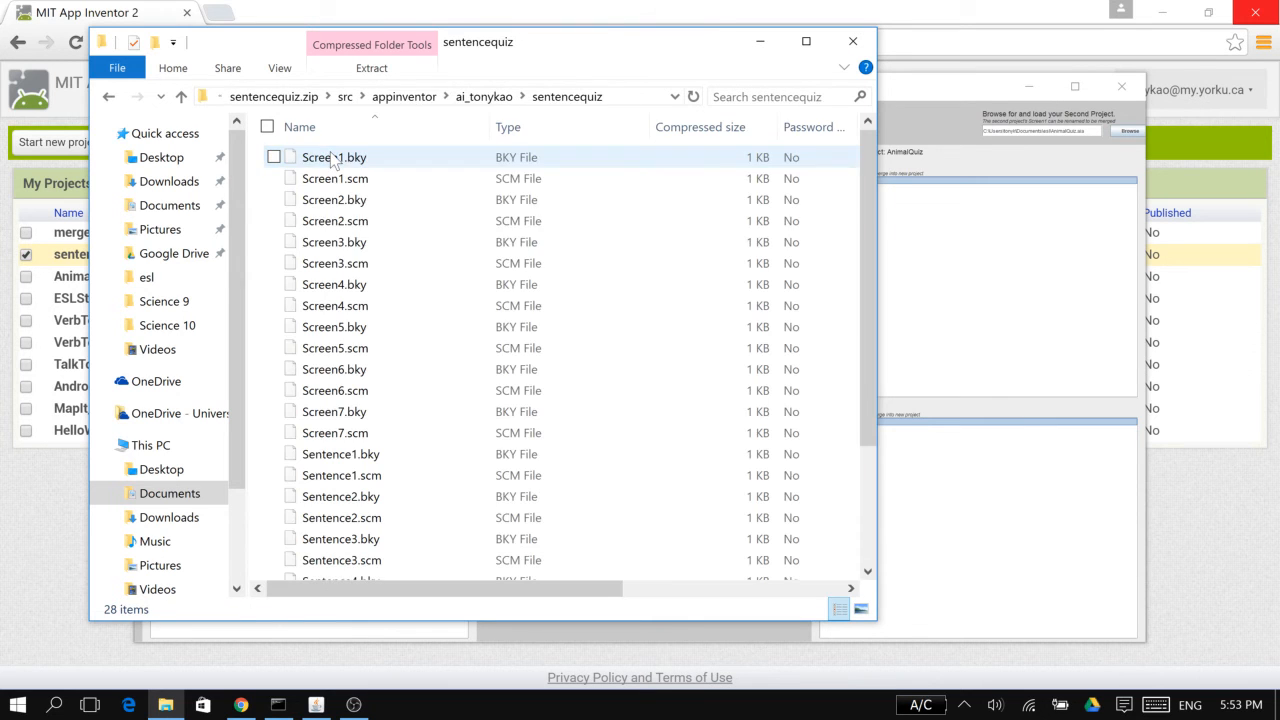
scroll(350, 300, "down", 3)
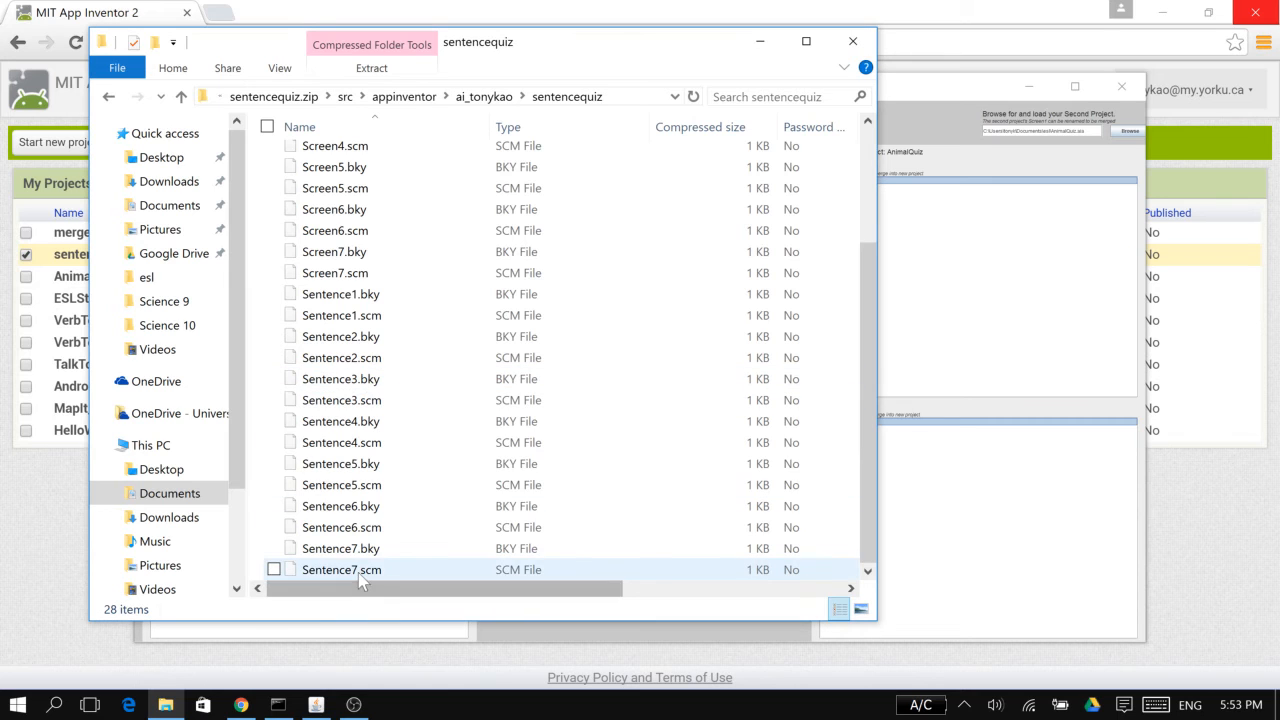
Return to the esl folder in Documents and rename sentencequiz.zip as sentencequiz.aia, accepting the extension change
left_click(290, 97)
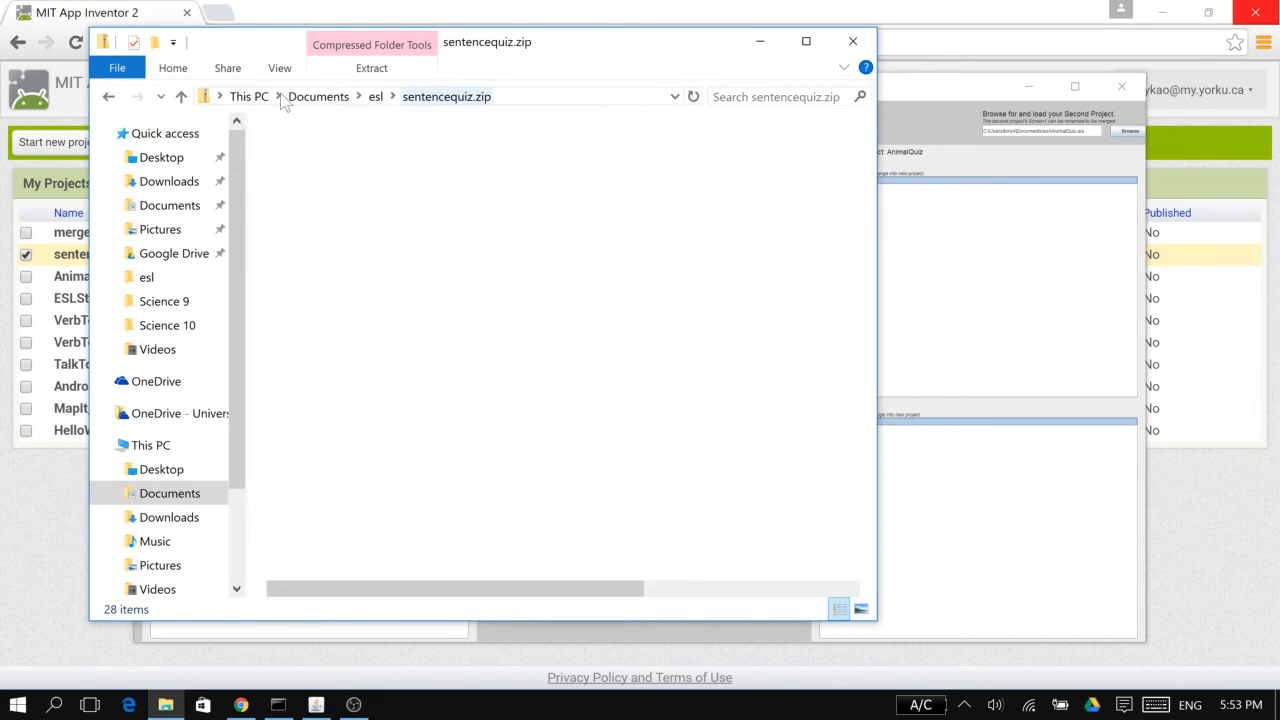
left_click(320, 97)
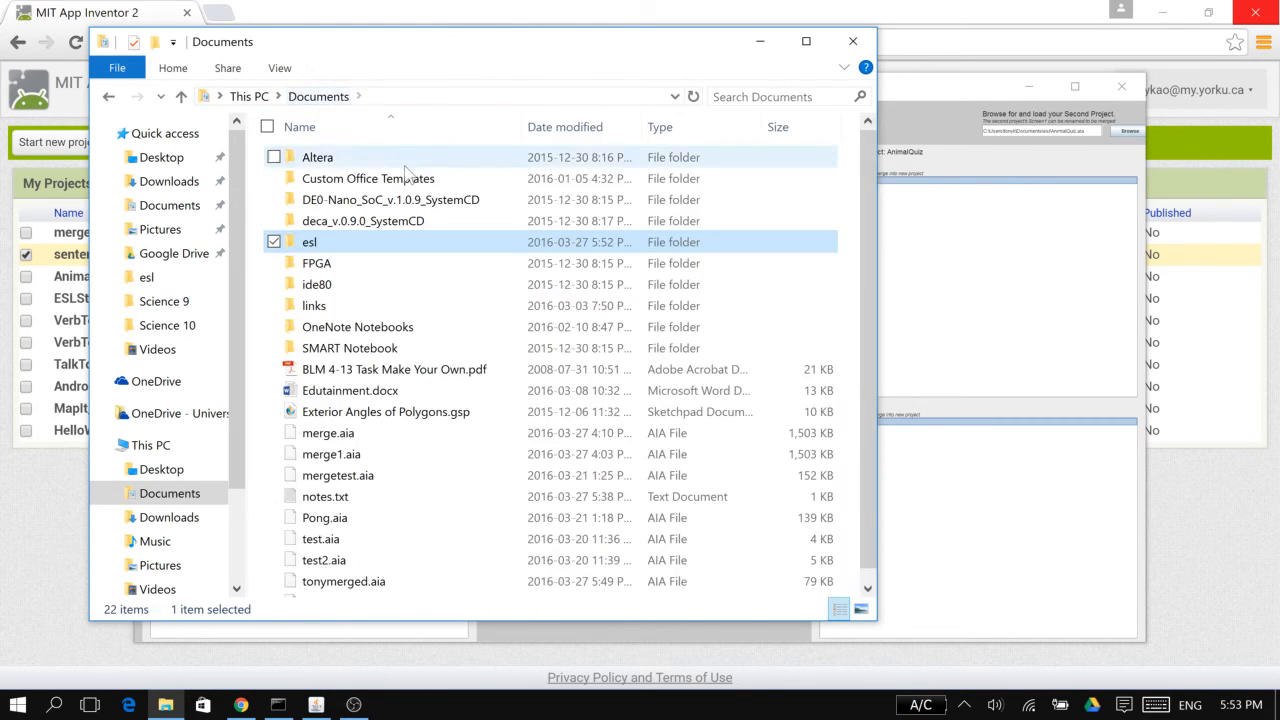
double_click(339, 244)
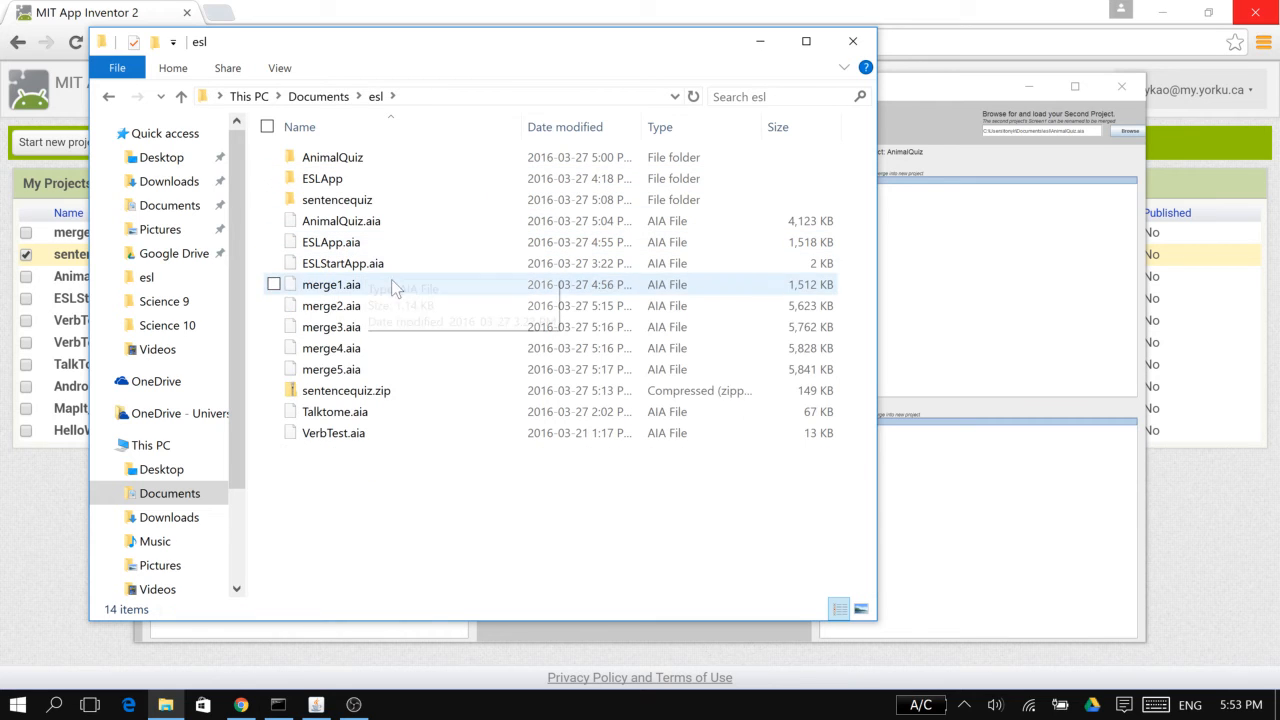
left_click(371, 391)
left_click(386, 391)
key("End")
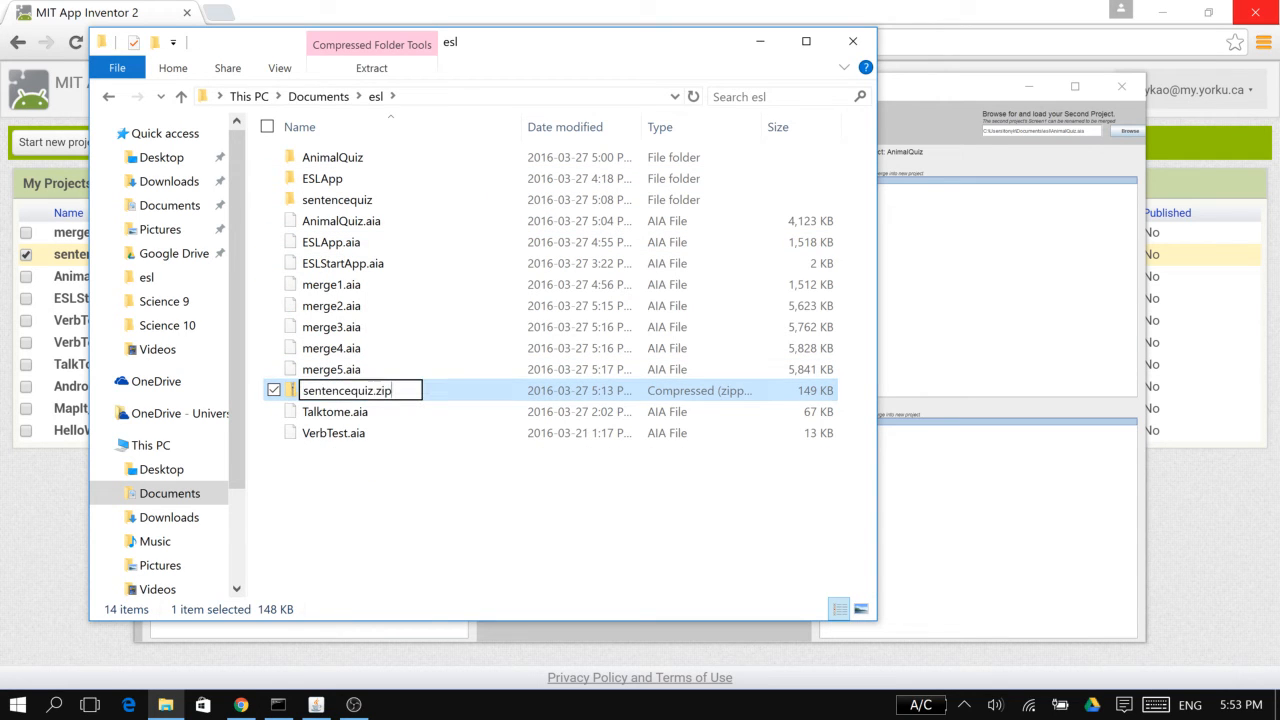
key("BackSpace")
key("BackSpace")
key("BackSpace")
type("aia")
key("Return")
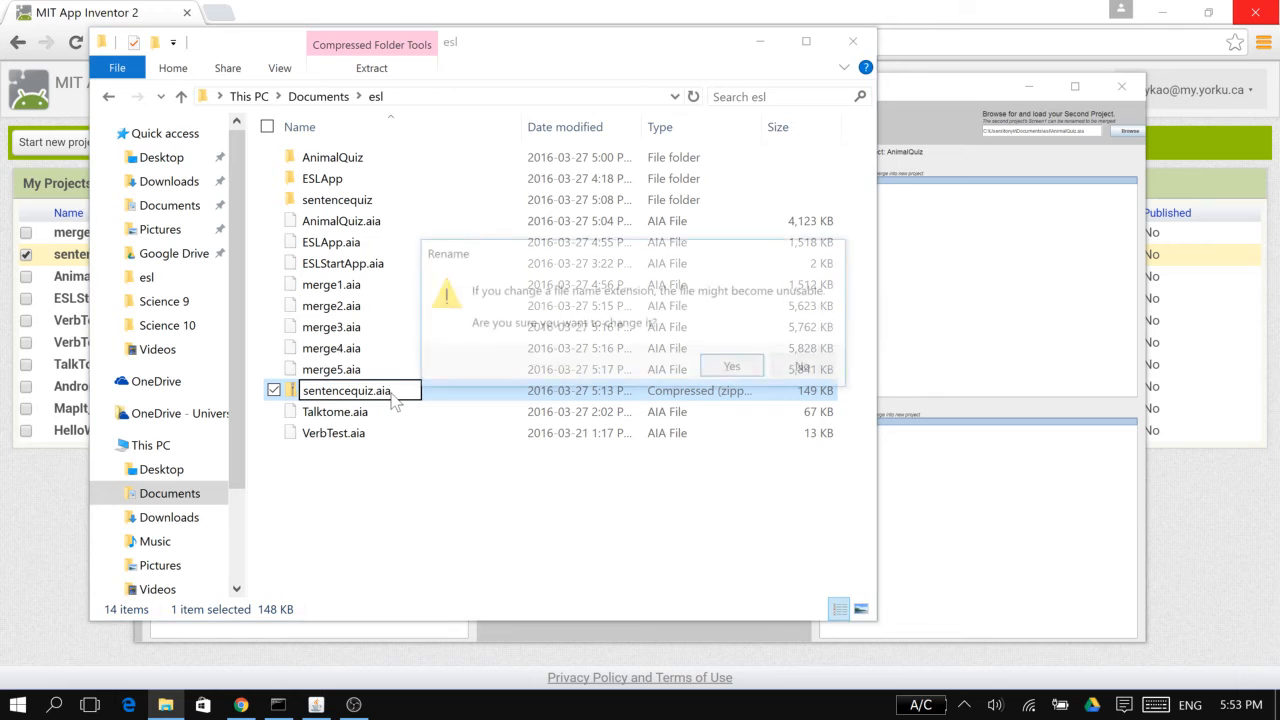
key("Return")
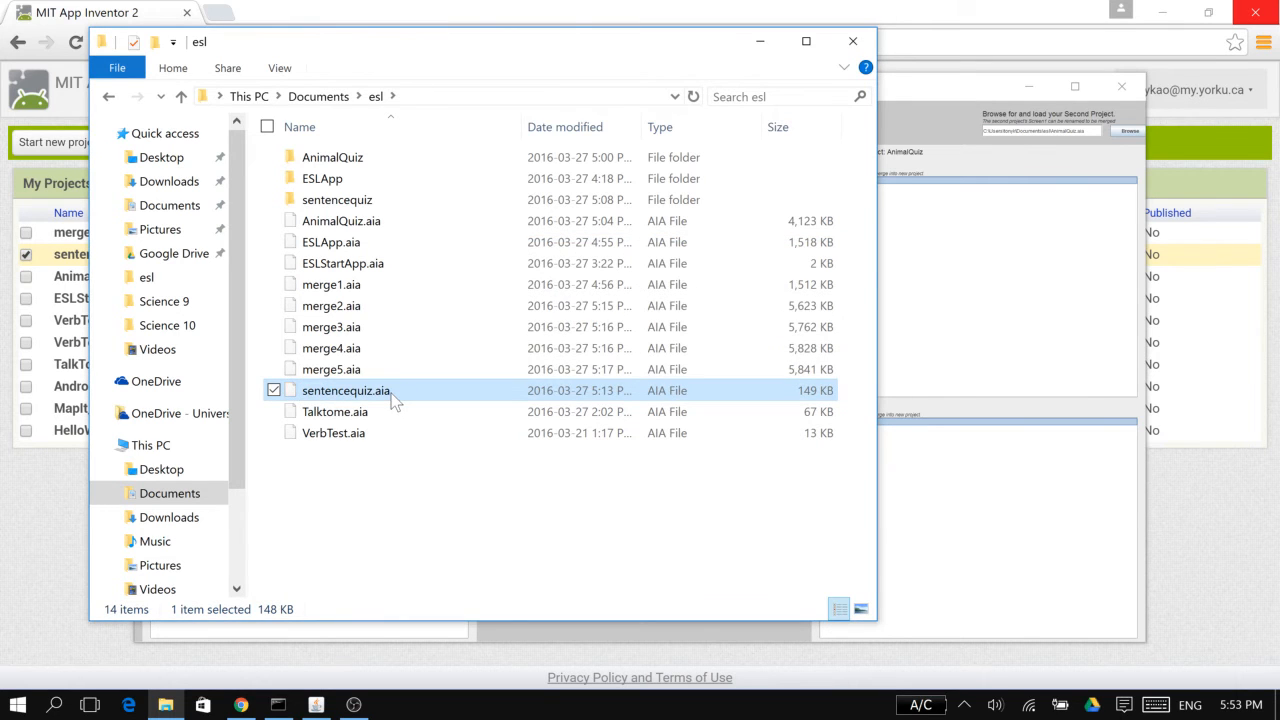
Switch to App Inventor Merger and load sentencequiz.aia as the second project
left_click(930, 298)
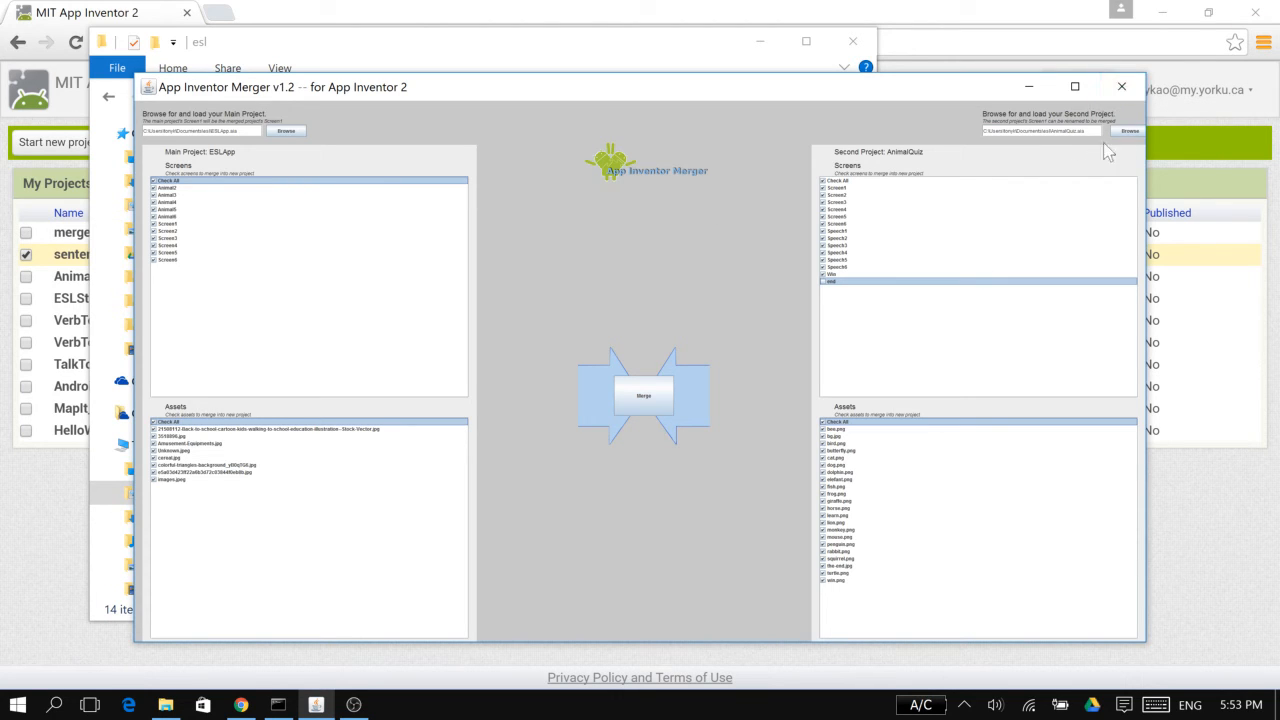
left_click(1130, 133)
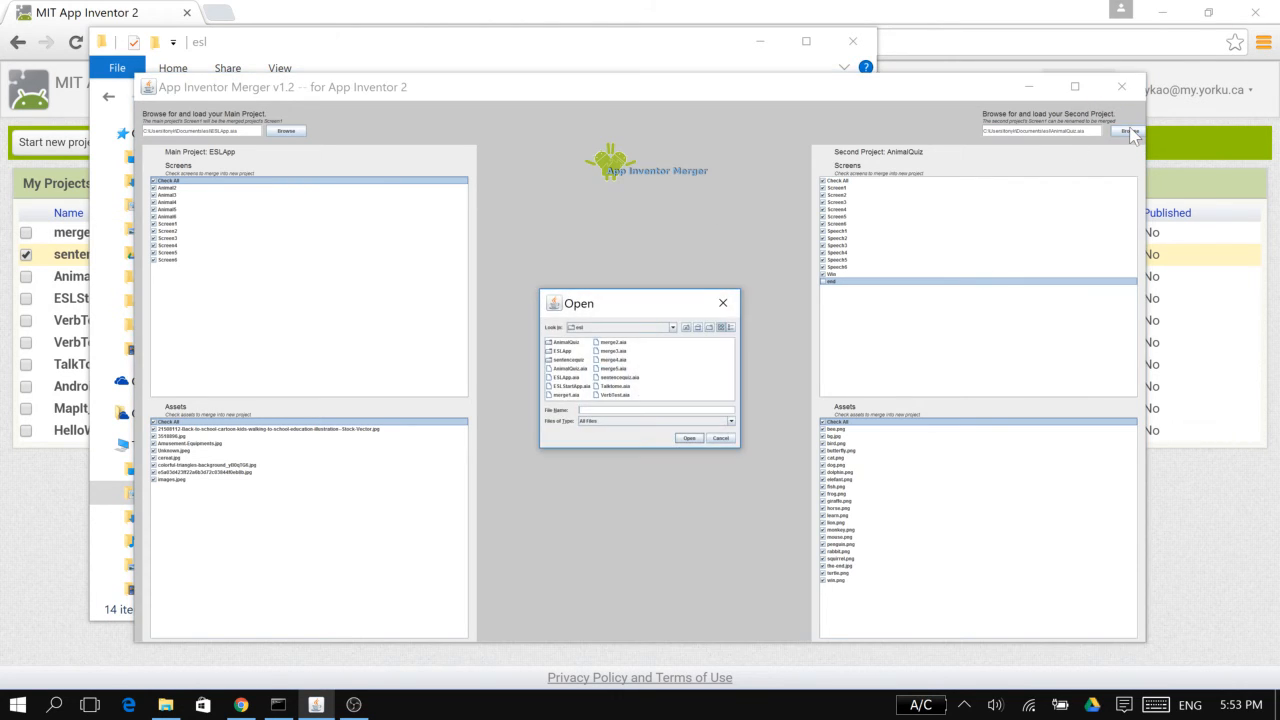
double_click(612, 377)
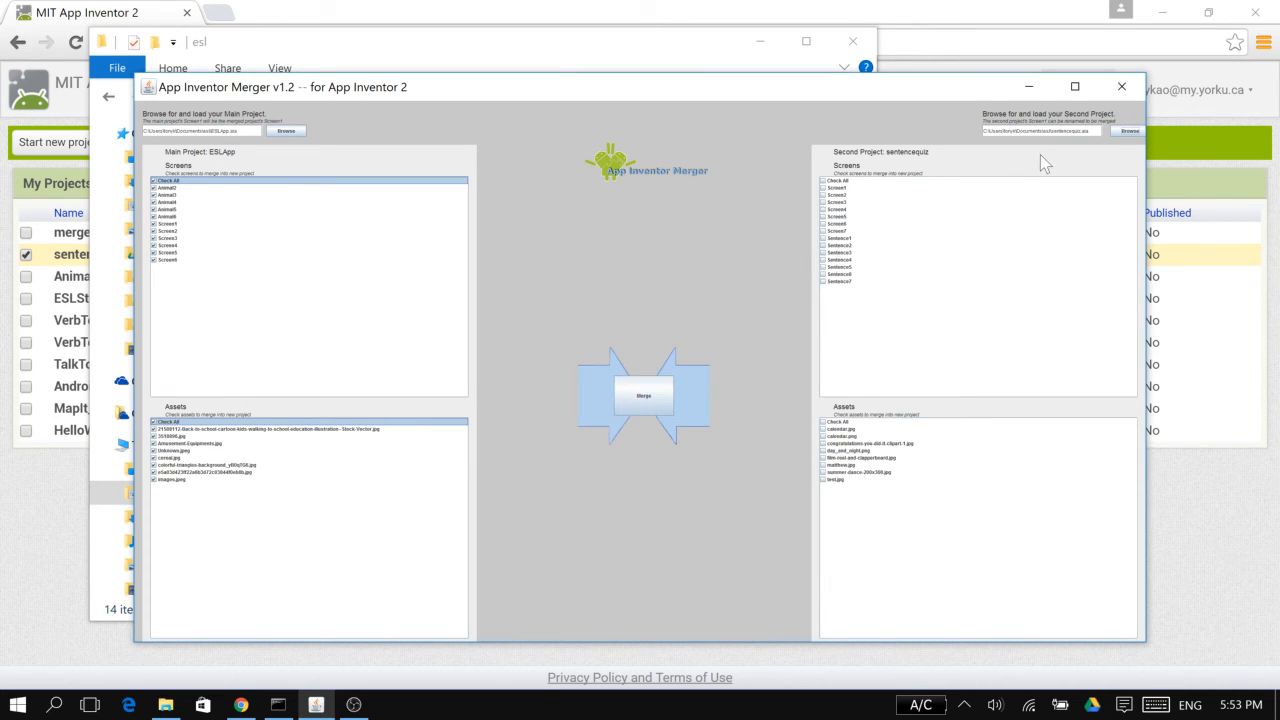
Load ESLStartApp.aia as the main project and include all of its screens
left_click(287, 131)
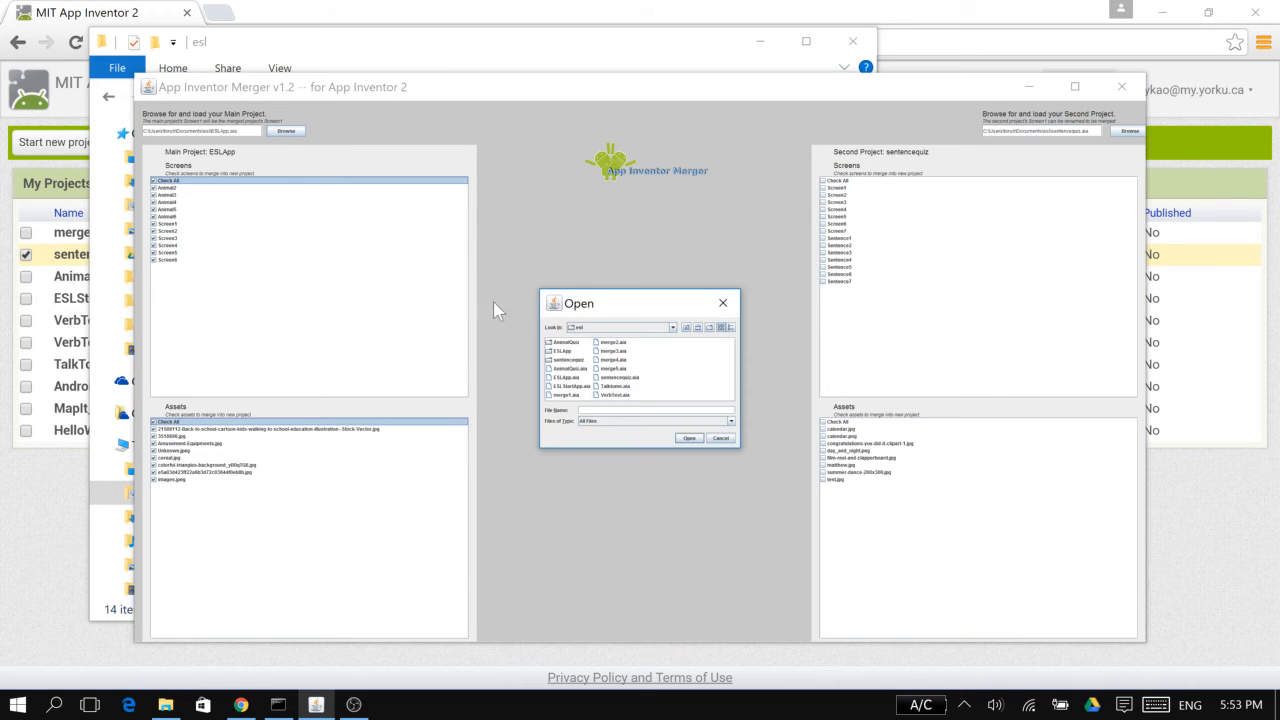
double_click(568, 386)
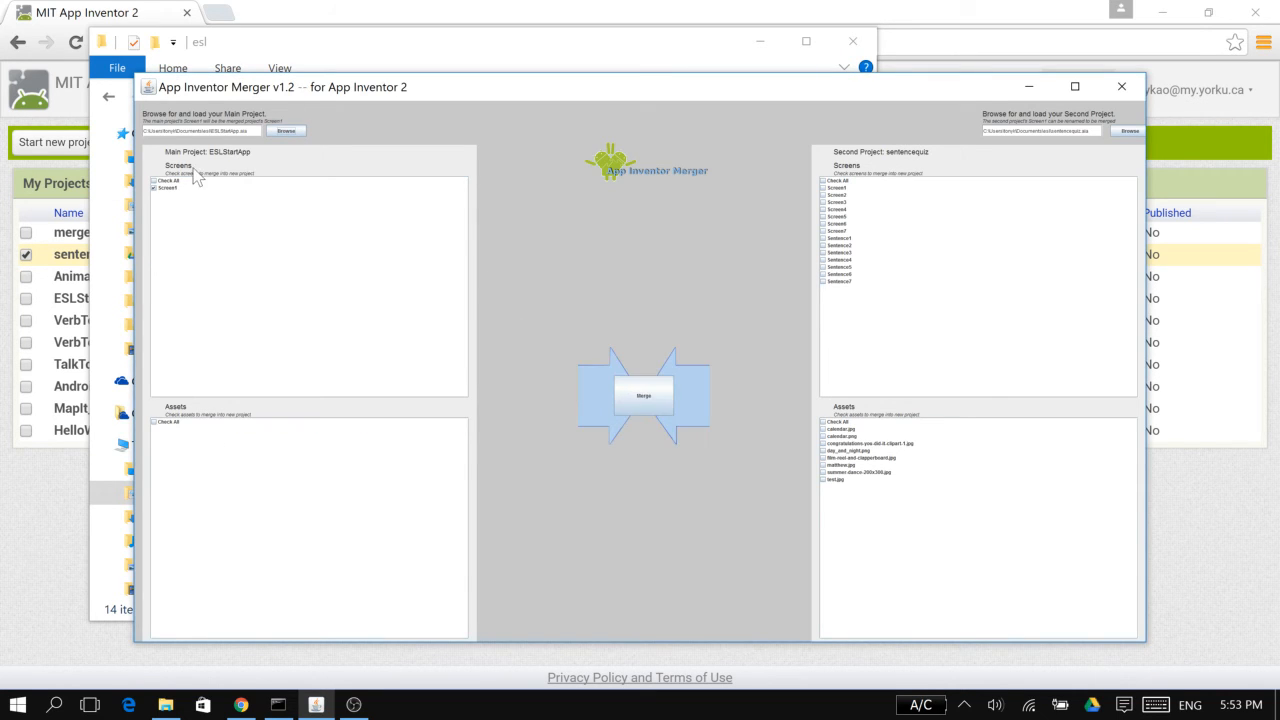
left_click(153, 180)
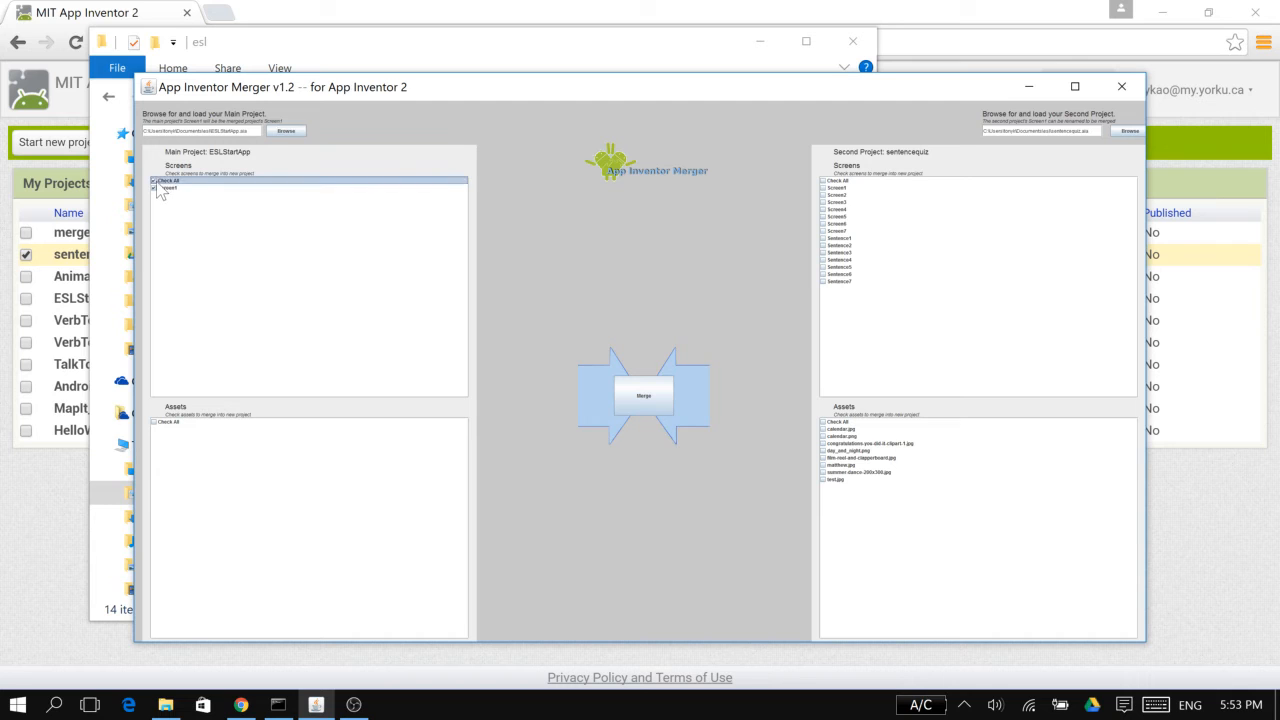
Load ESLApp.aia as the main project and include all of its screens and assets in the merge
left_click(293, 129)
left_click(565, 386)
left_click(568, 379)
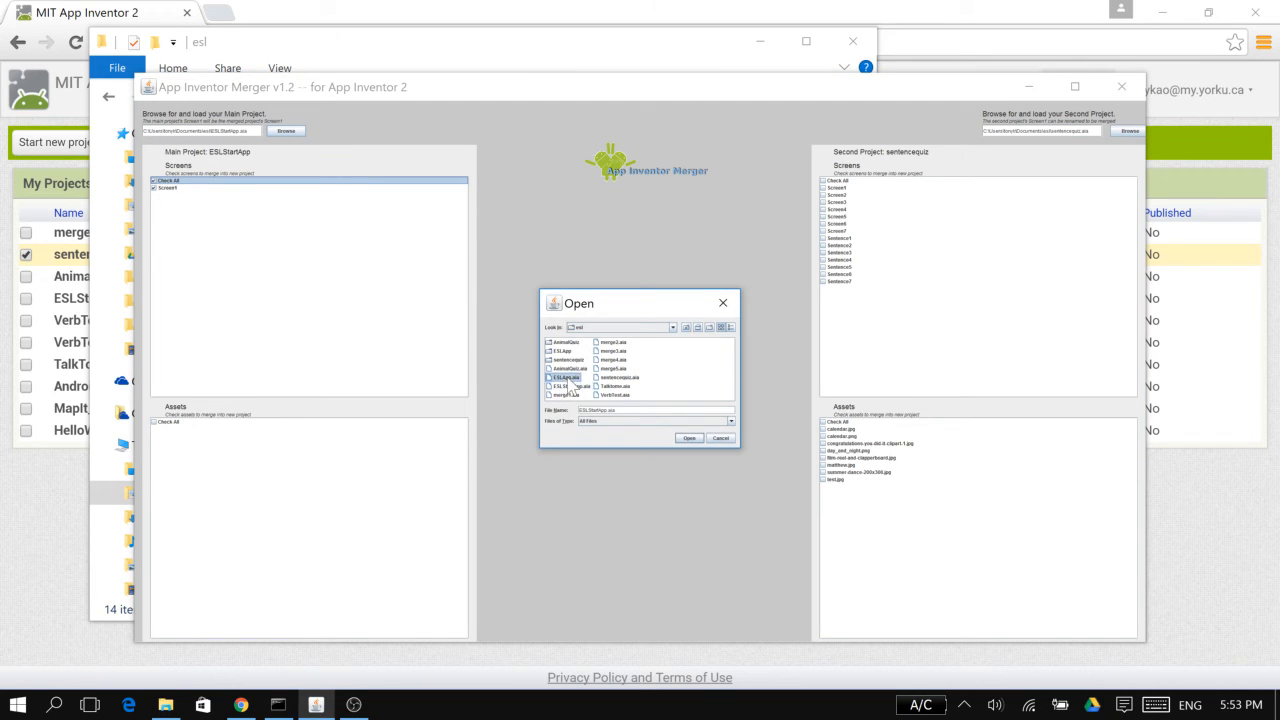
double_click(567, 377)
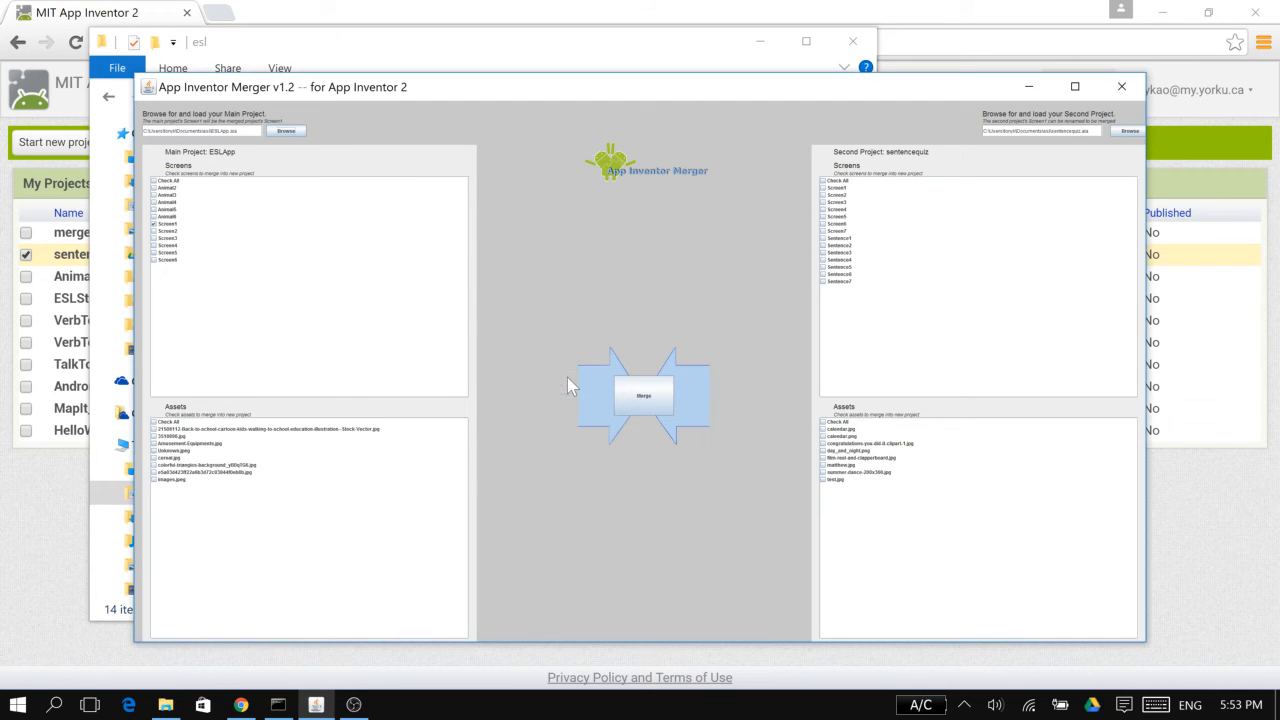
left_click(160, 181)
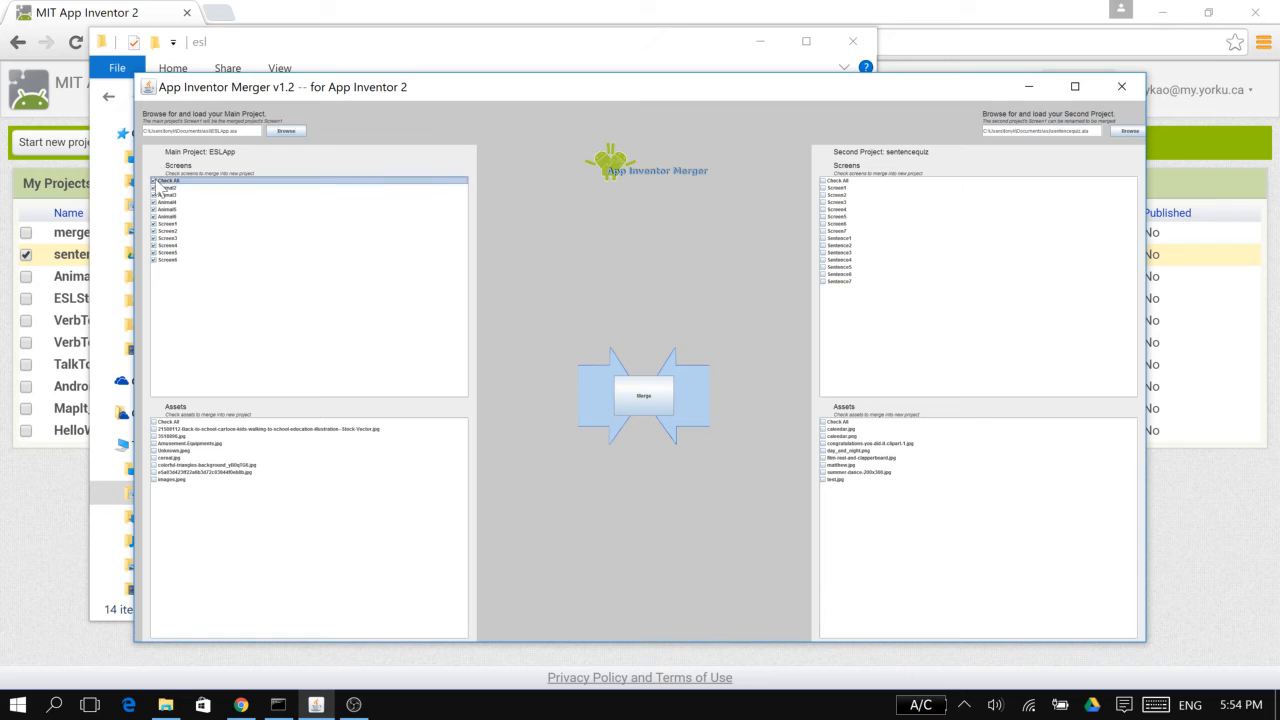
left_click(158, 422)
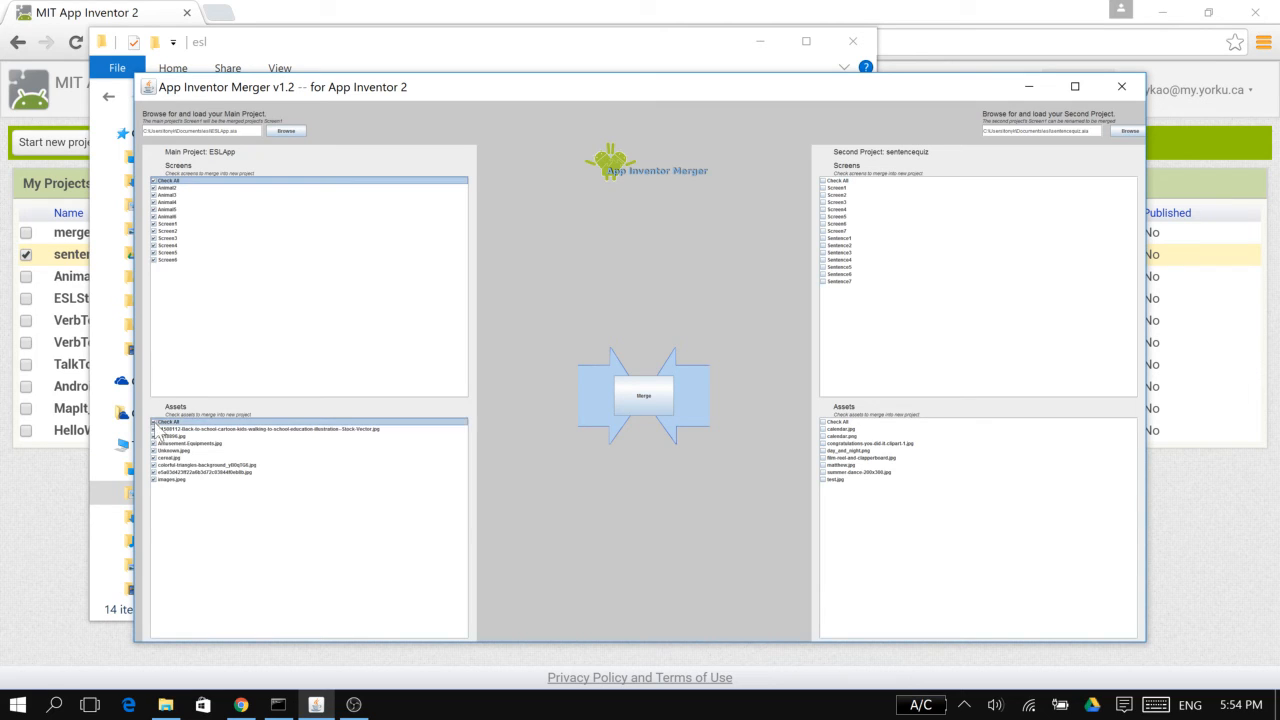
Include all assets and only the screens Sentence1 to Sentence7 of the second project in the merge
left_click(824, 422)
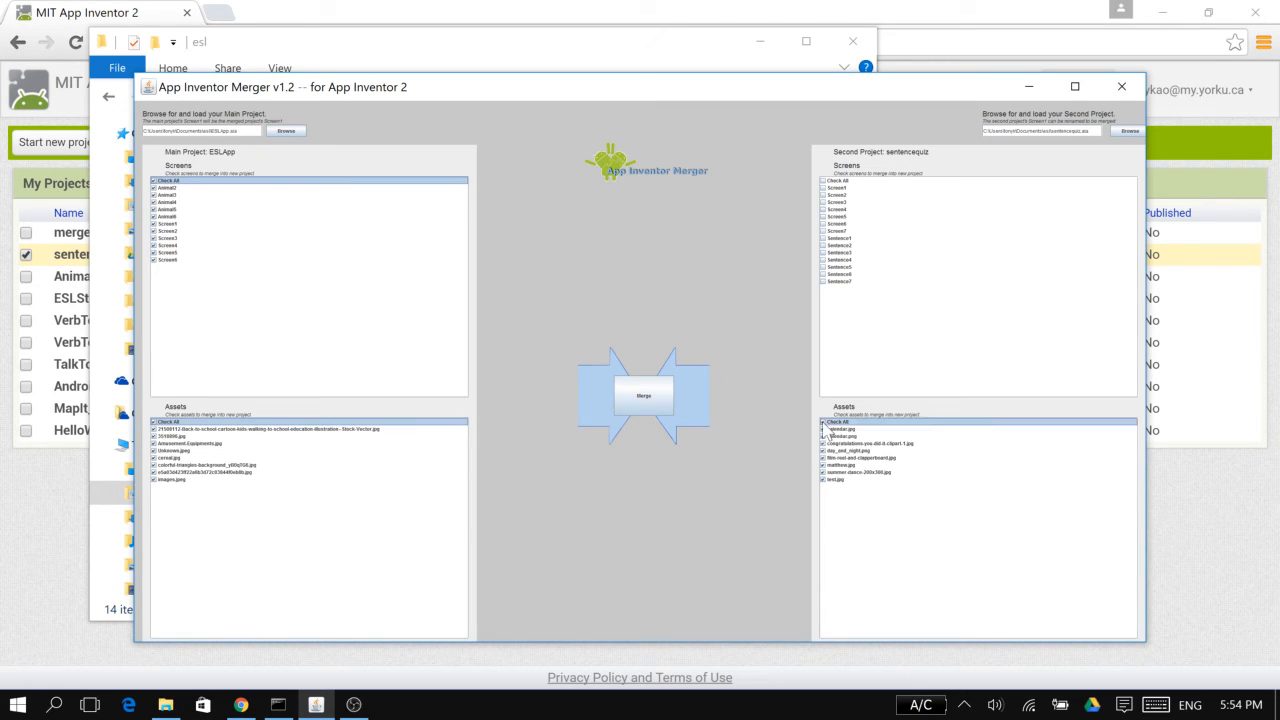
left_click(823, 238)
left_click(823, 245)
left_click(823, 252)
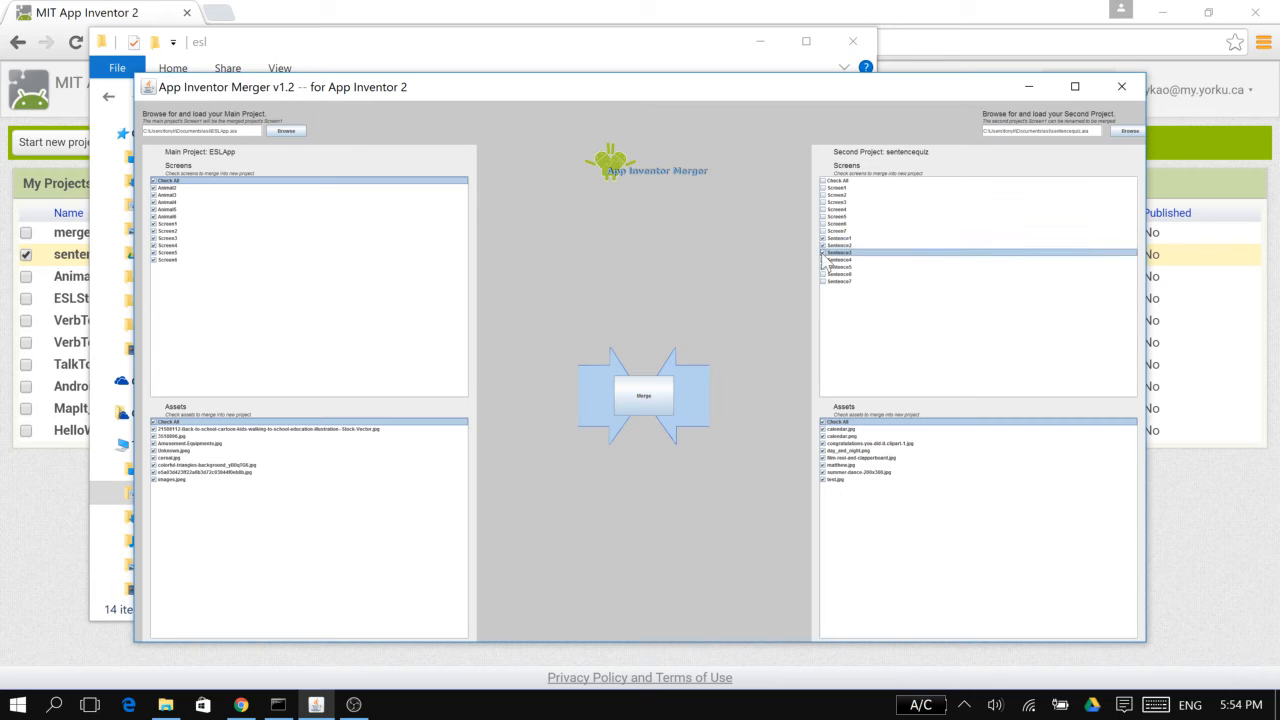
left_click(823, 259)
left_click(823, 266)
left_click(823, 273)
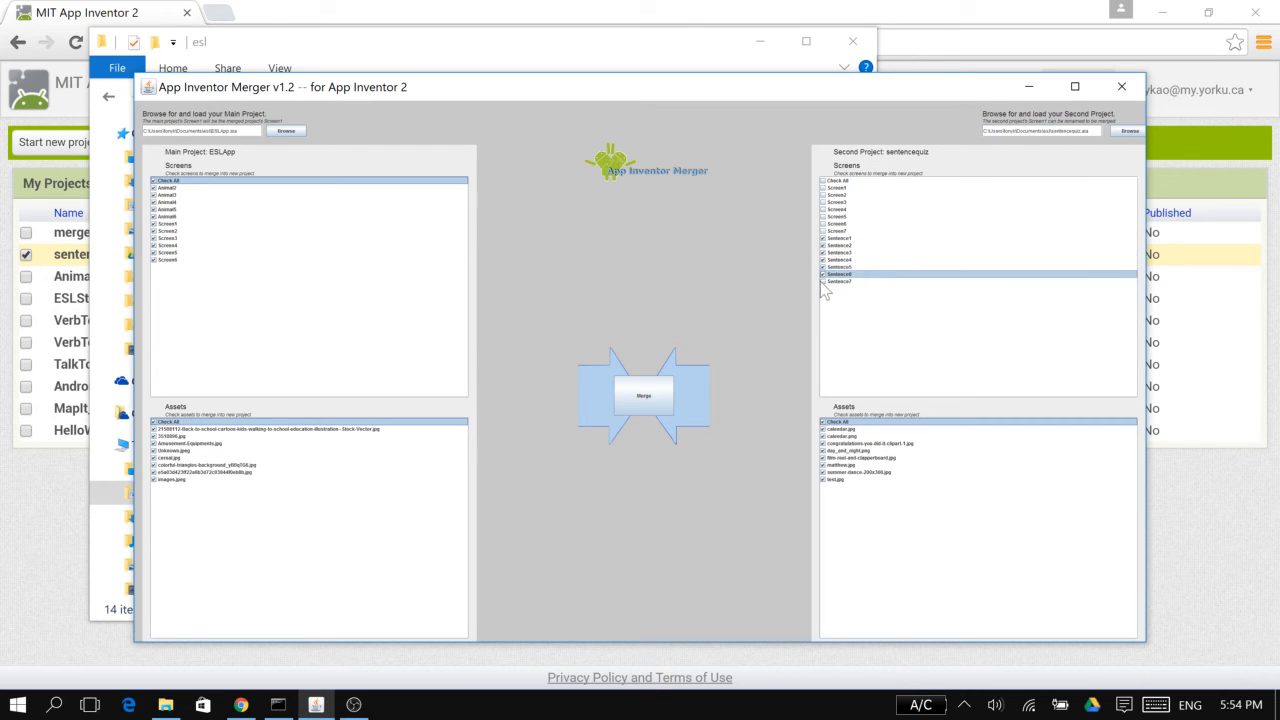
left_click(822, 281)
Merge the two projects into Documents, replacing the existing file, and exit the merger without merging further projects
left_click(647, 400)
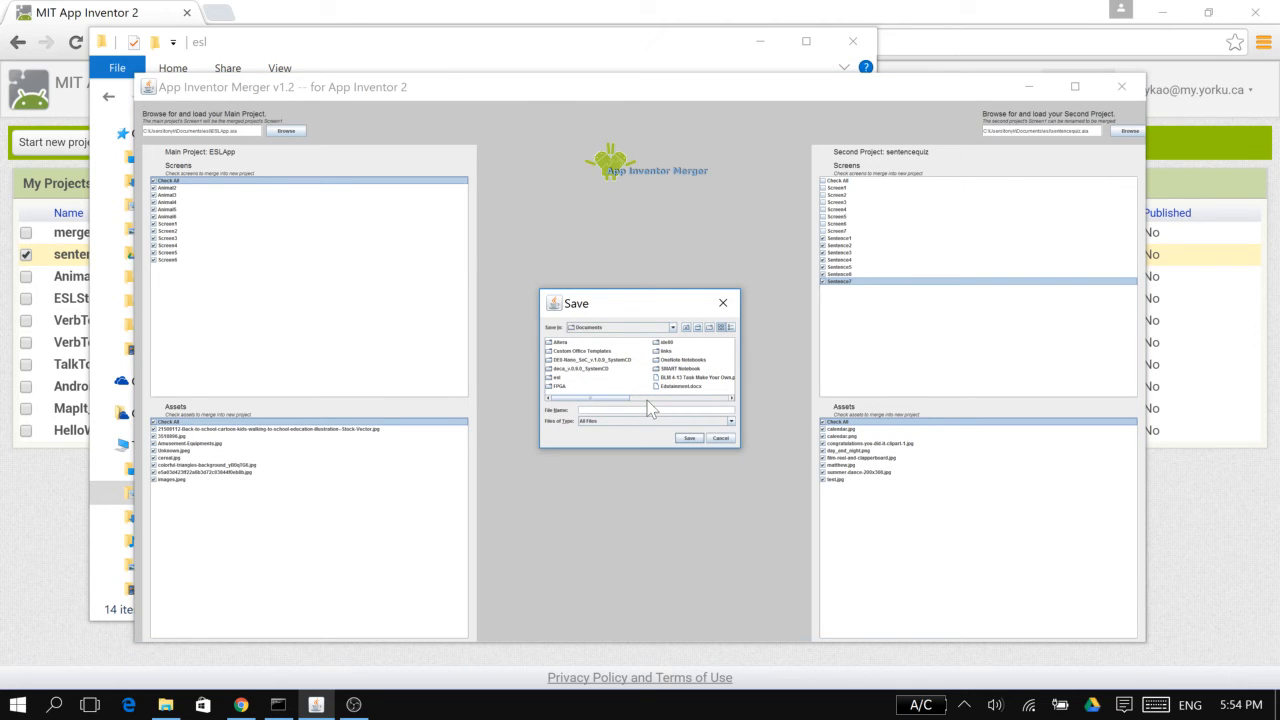
key("Return")
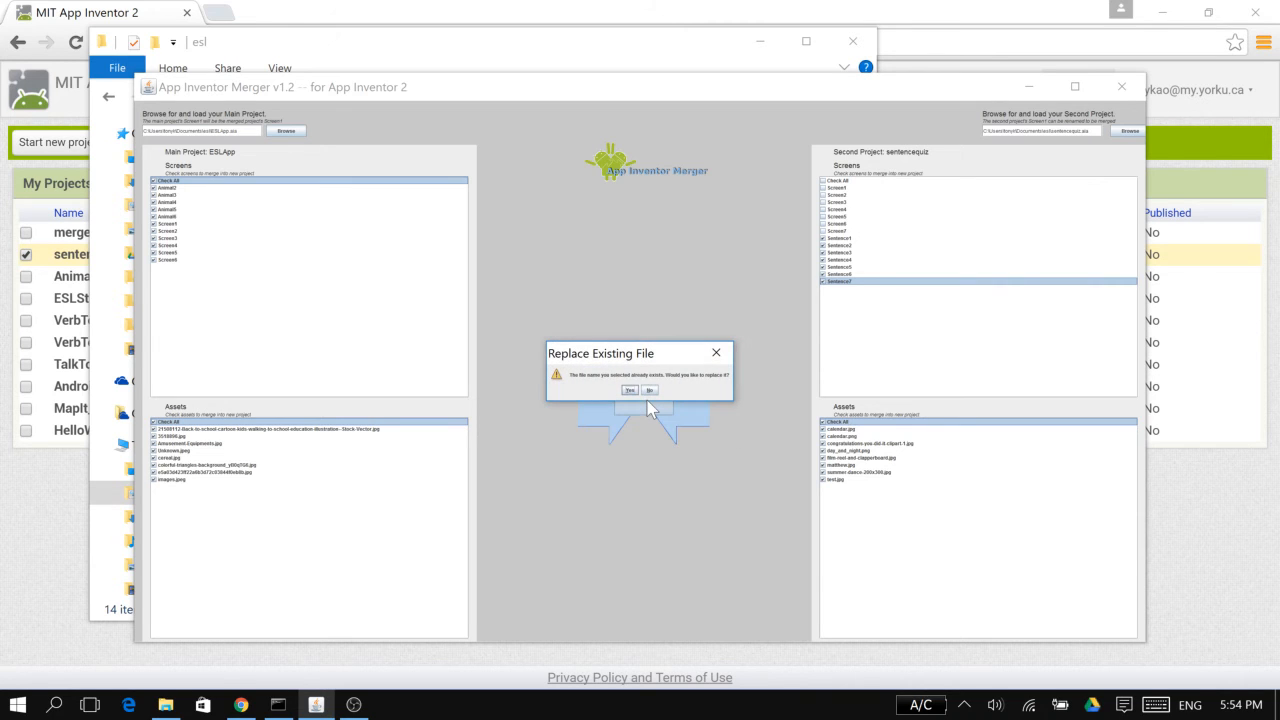
left_click(631, 390)
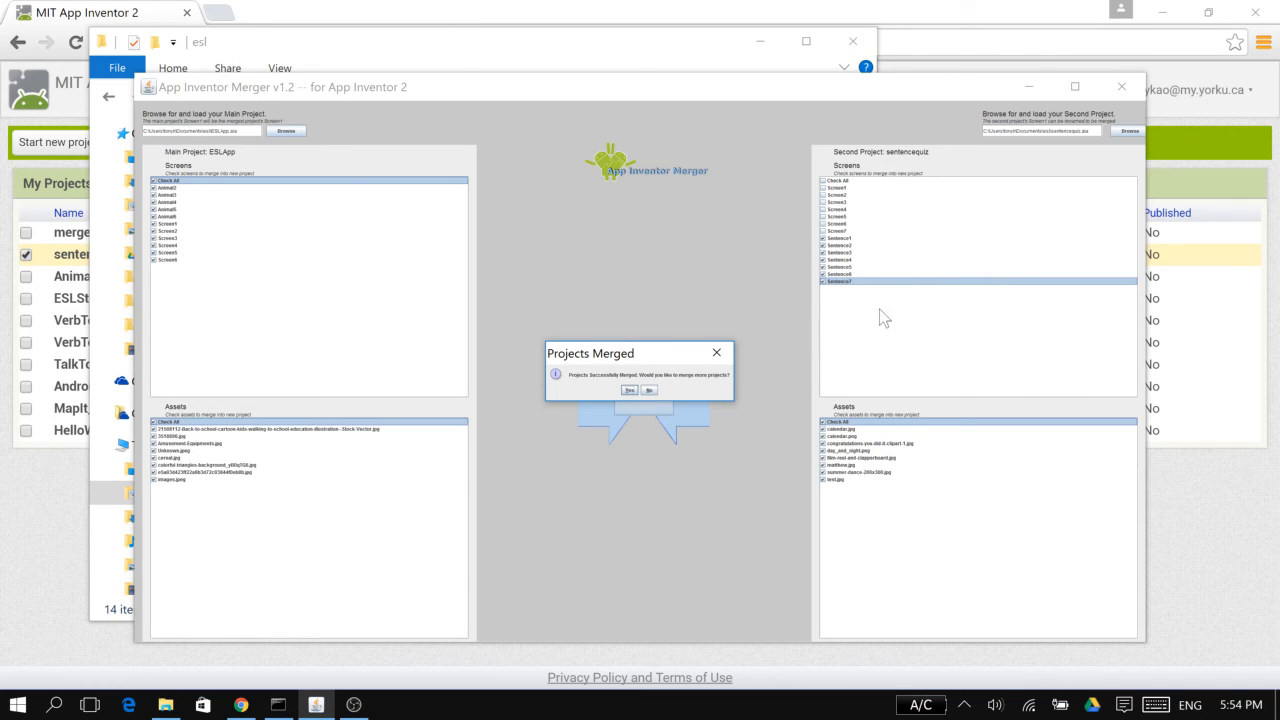
left_click(655, 392)
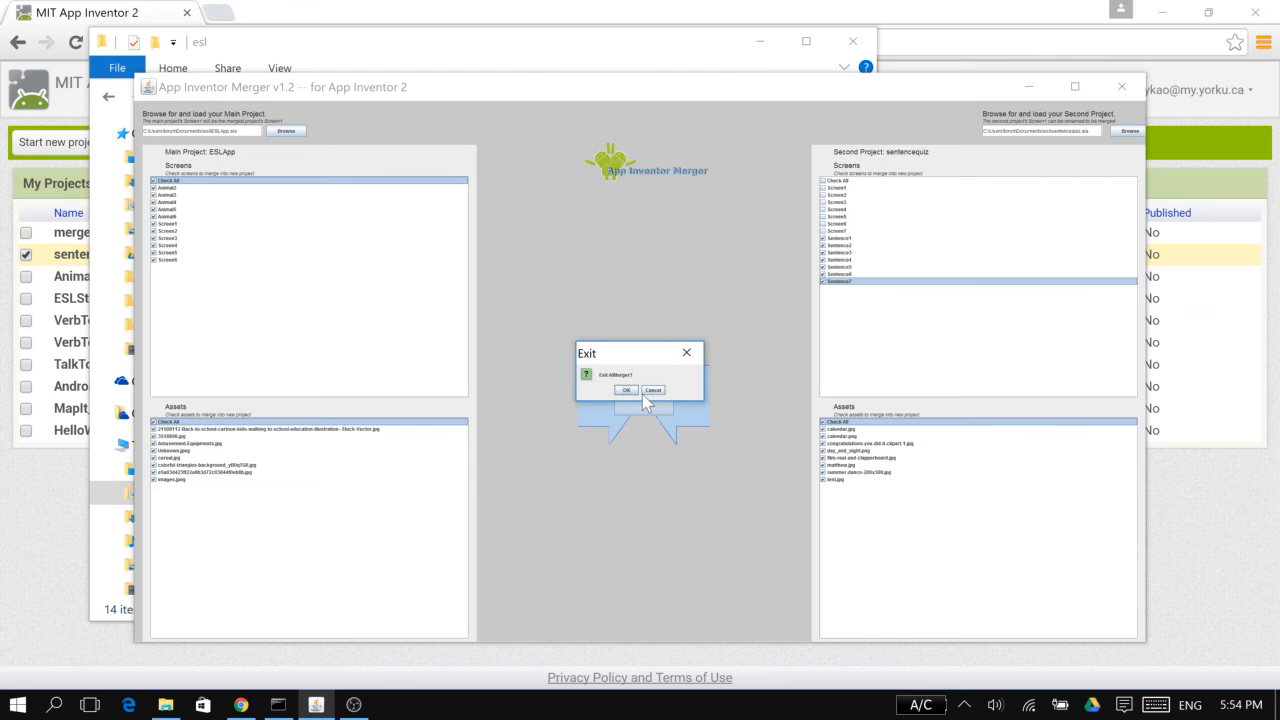
left_click(645, 391)
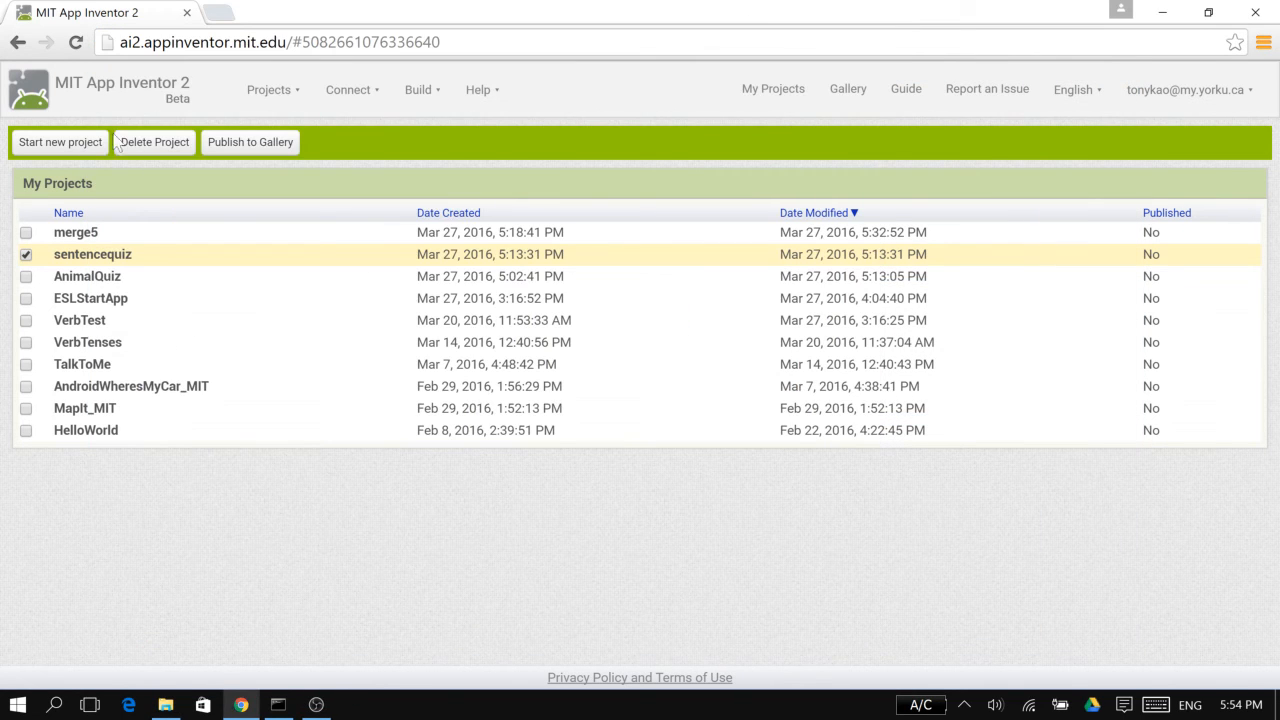
Open the sentencequiz project in MIT App Inventor 2 and examine its list of screens
left_click(798, 10)
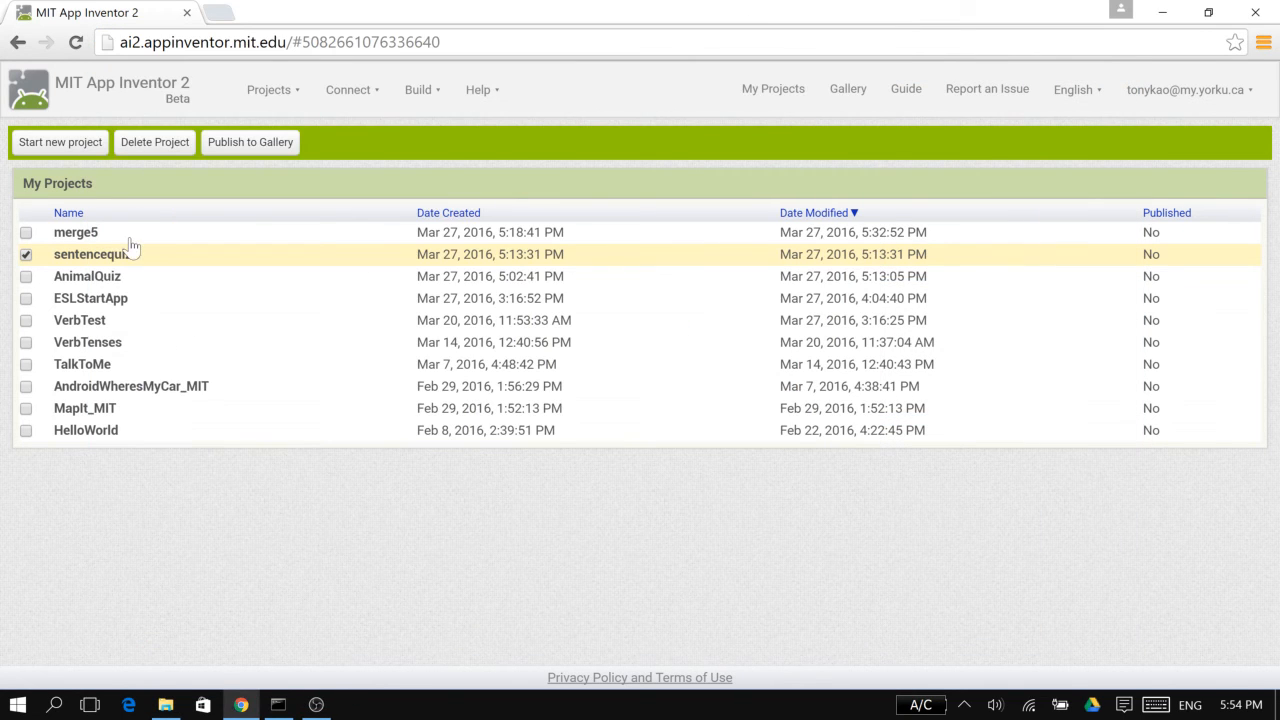
left_click(74, 258)
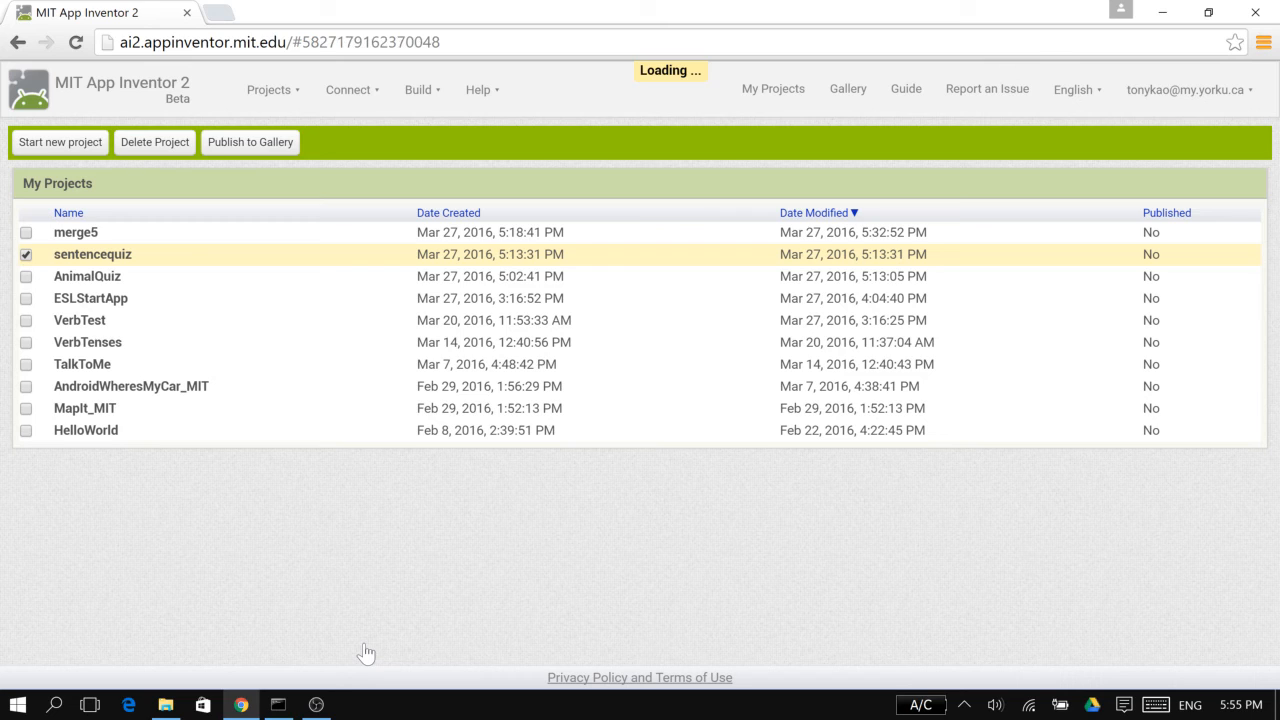
mouse_move(318, 706)
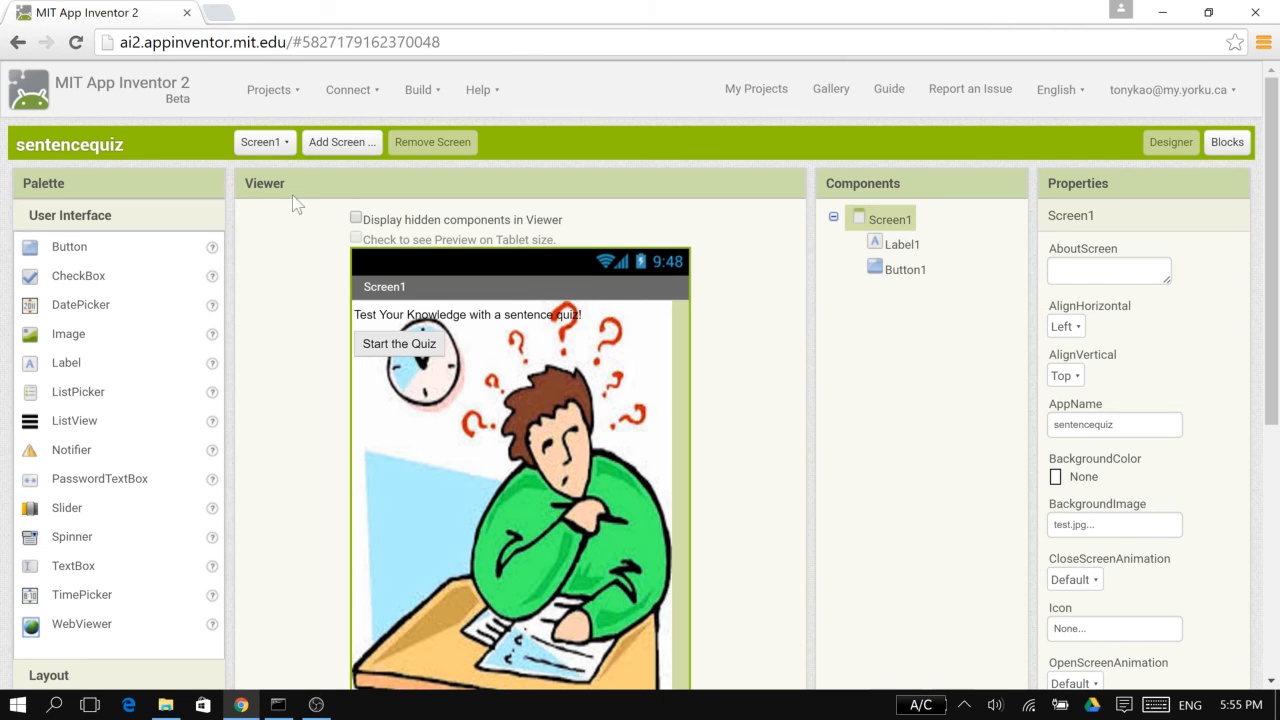
left_click(263, 142)
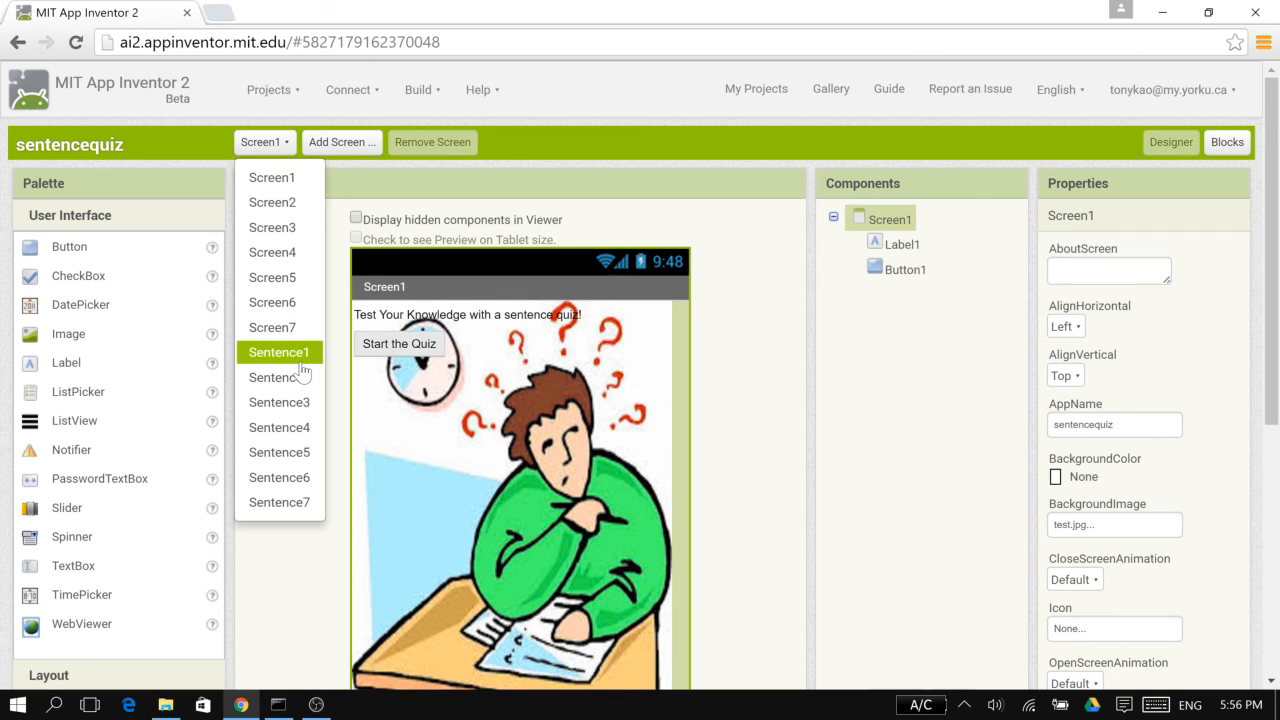
left_click(273, 143)
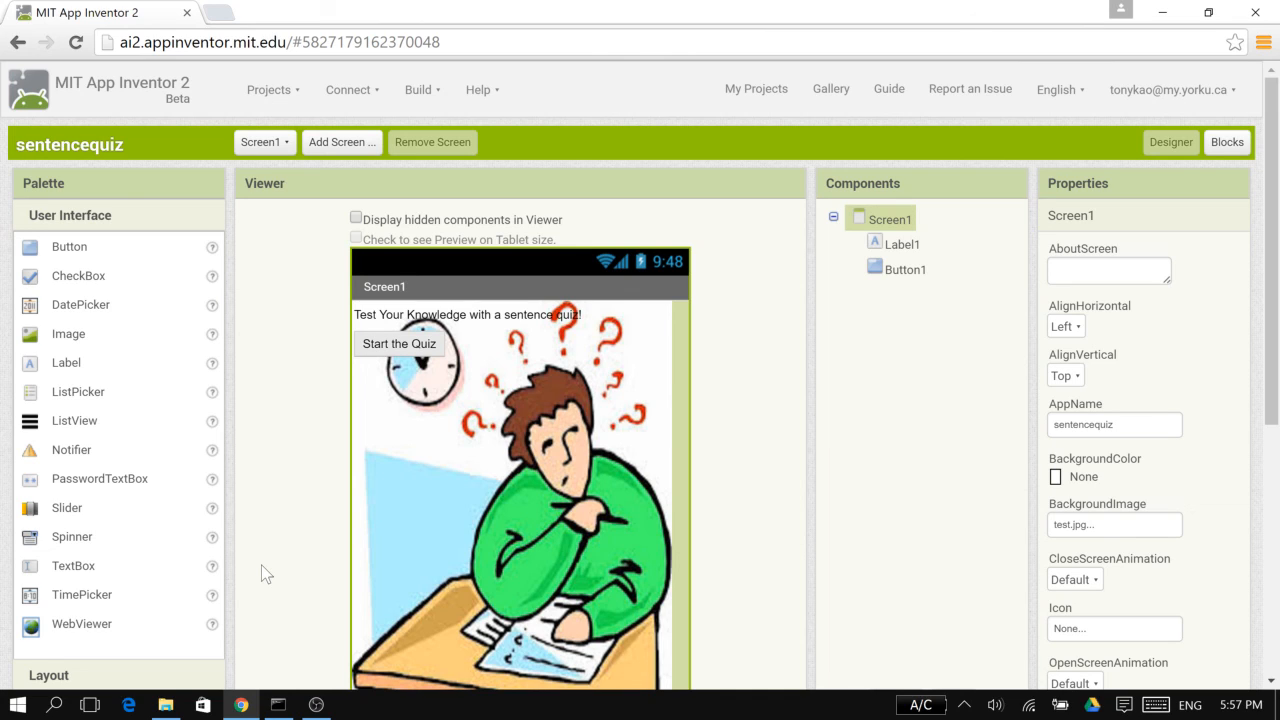
left_click(316, 704)
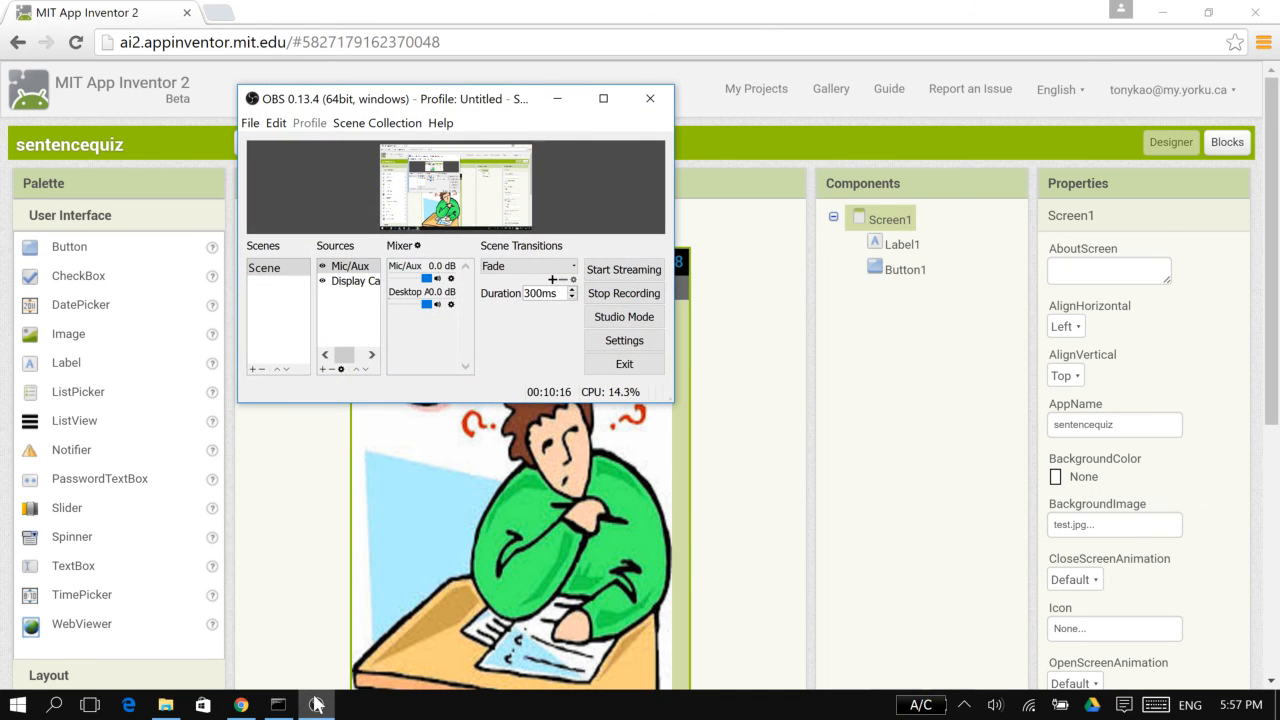